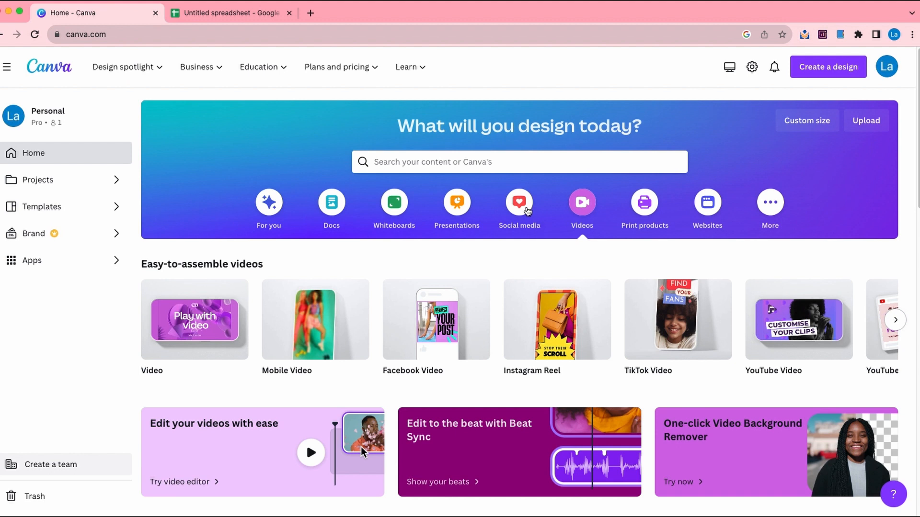
Create a blank Mobile Video and apply the Blue and White Natural Beach Wave Motivational Quotes Video template.
{"action": "mouse_move", "coordinate": [301, 364]}
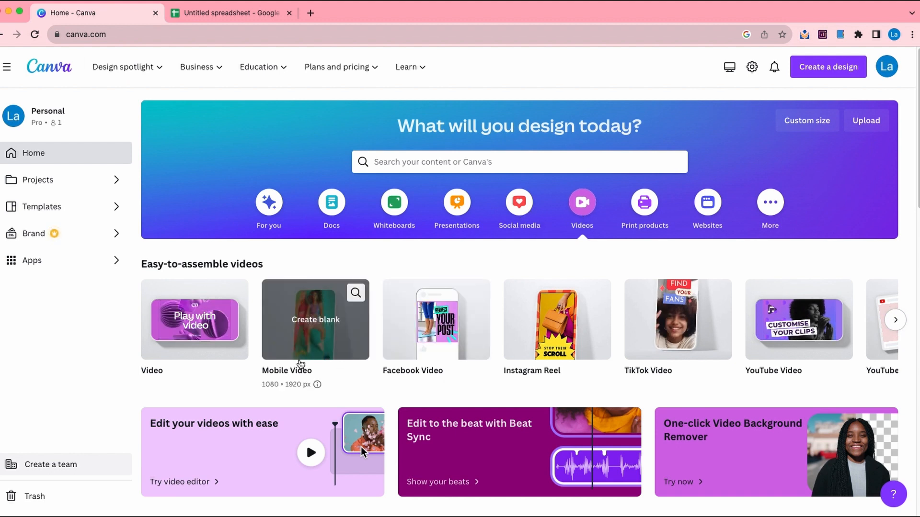
{"action": "left_click", "coordinate": [302, 350]}
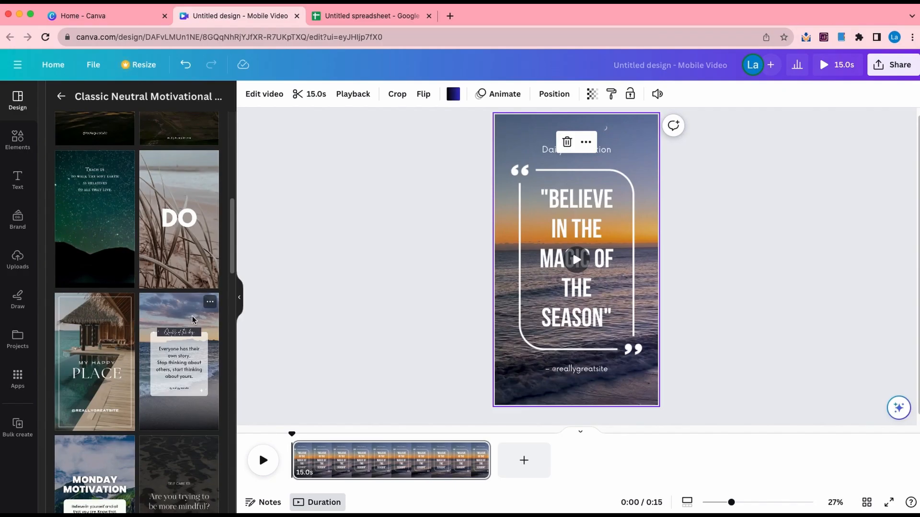
{"action": "left_click", "coordinate": [193, 317]}
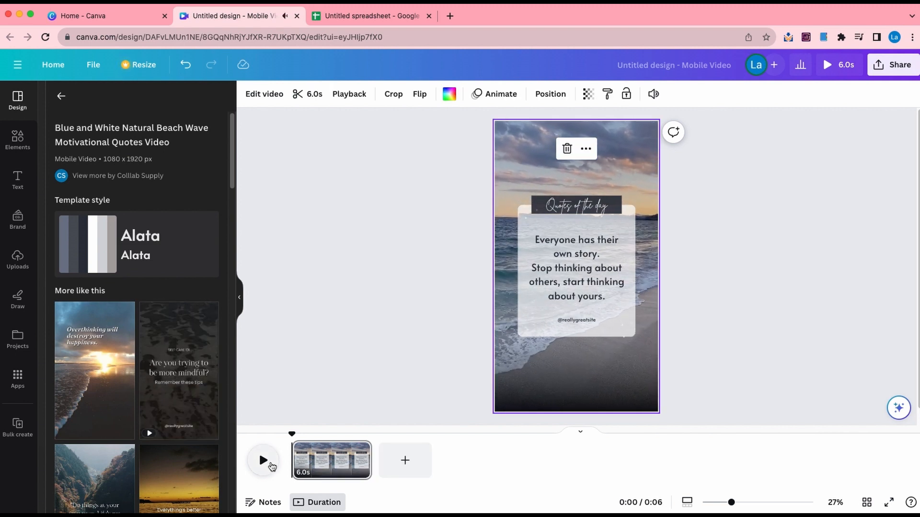
Play the template video and remove the quote text from the card.
{"action": "left_click", "coordinate": [271, 466]}
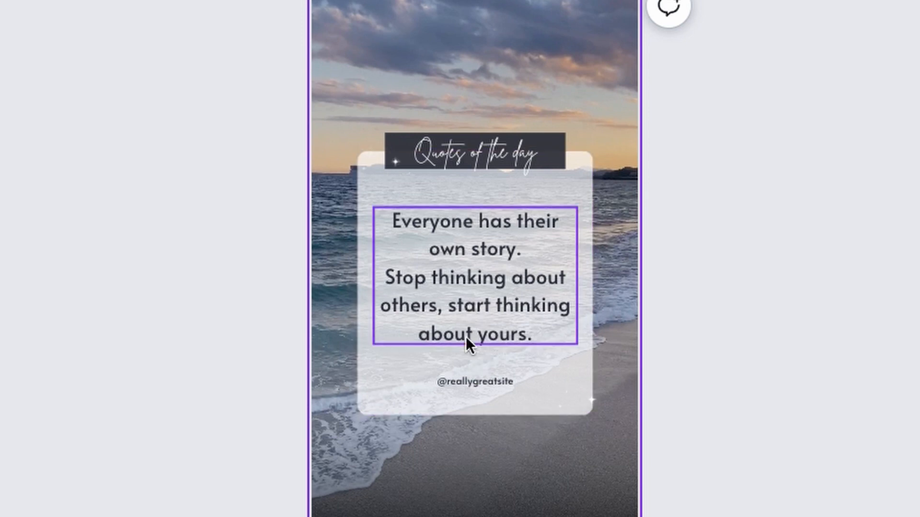
{"action": "key", "text": "Delete"}
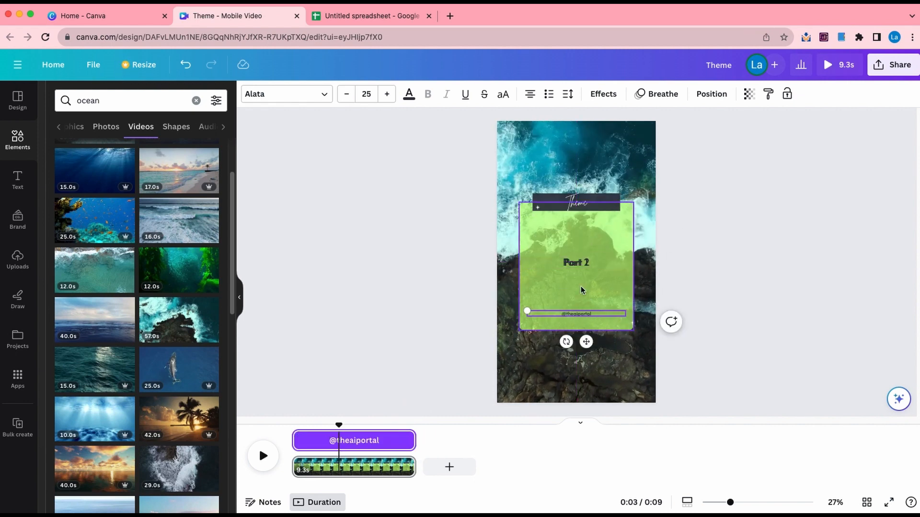
{"action": "left_click", "coordinate": [581, 248]}
{"action": "left_click", "coordinate": [610, 315]}
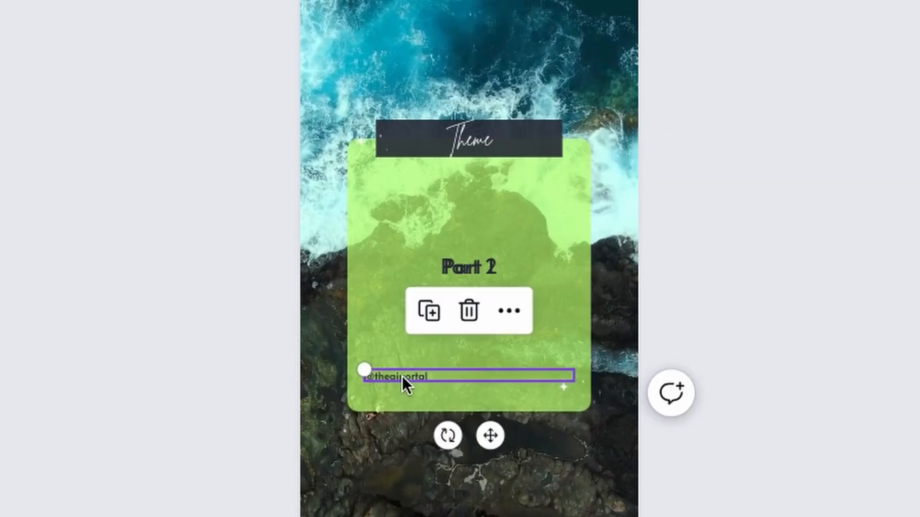
{"action": "left_click_drag", "start_coordinate": [364, 369], "coordinate": [236, 296]}
{"action": "left_click_drag", "start_coordinate": [575, 373], "coordinate": [399, 371]}
{"action": "left_click_drag", "start_coordinate": [315, 375], "coordinate": [426, 378]}
{"action": "left_click_drag", "start_coordinate": [509, 374], "coordinate": [468, 375]}
{"action": "left_click_drag", "start_coordinate": [397, 379], "coordinate": [459, 390]}
{"action": "left_click", "coordinate": [576, 109]}
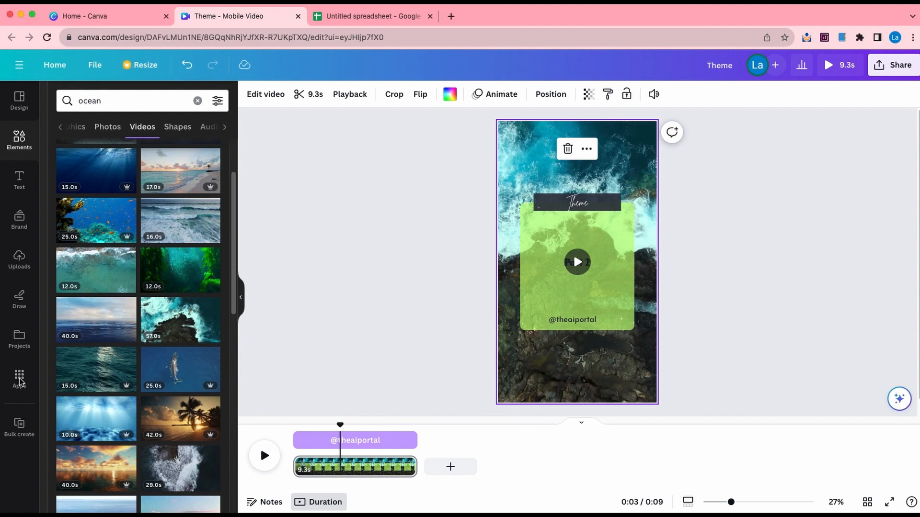
Search the apps for "bulk" and open Bulk create.
{"action": "left_click", "coordinate": [19, 378]}
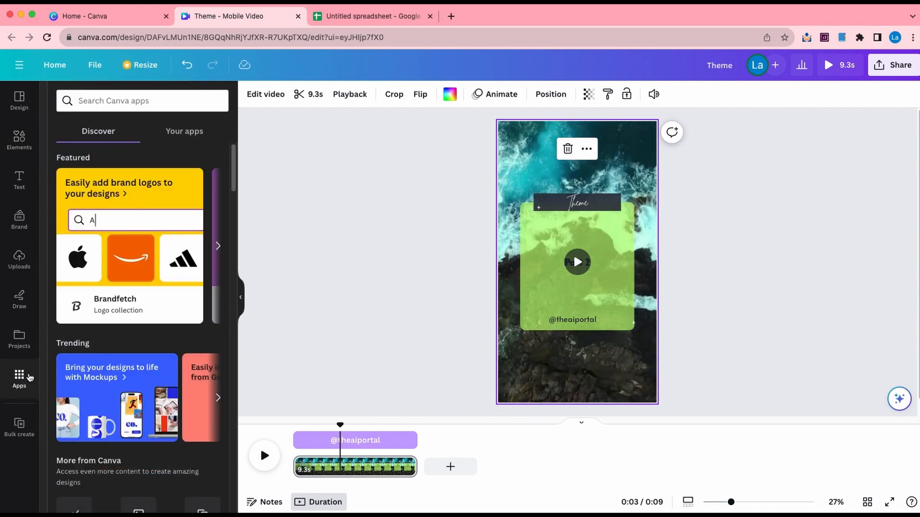
{"action": "left_click", "coordinate": [96, 100]}
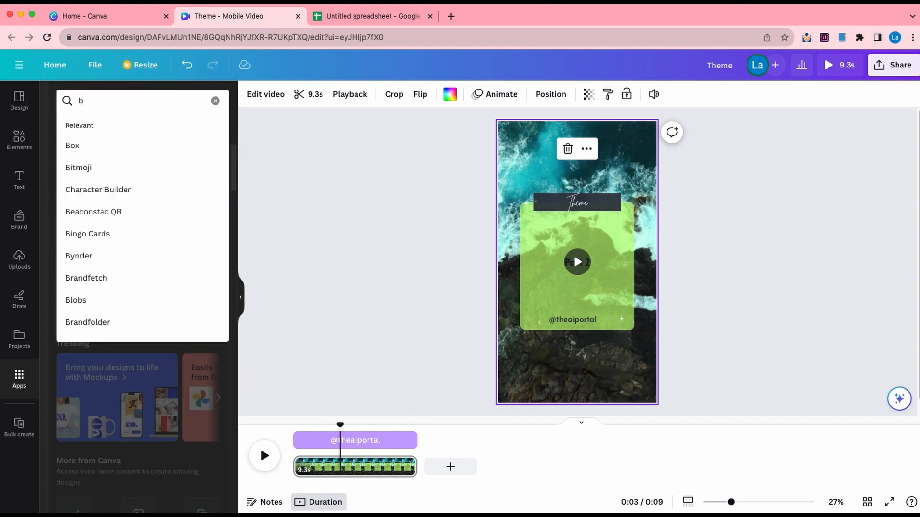
{"action": "type", "text": "bulk"}
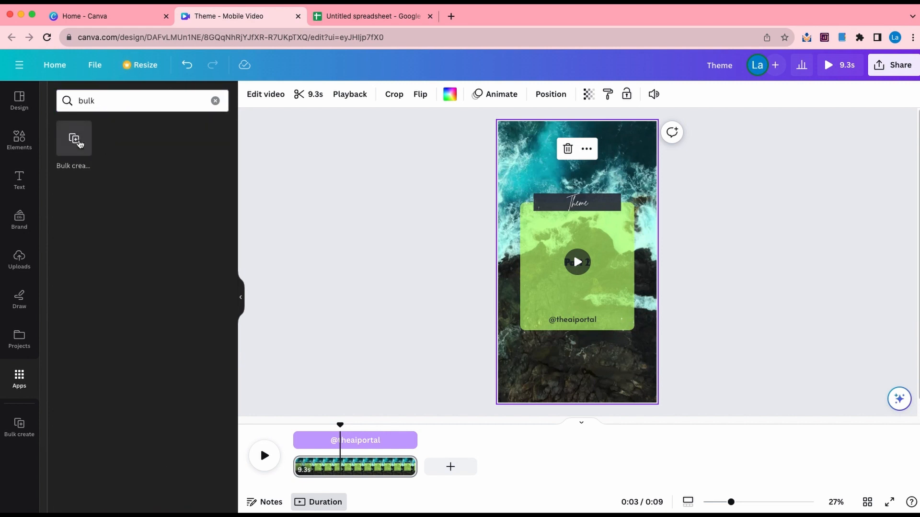
{"action": "left_click", "coordinate": [79, 143]}
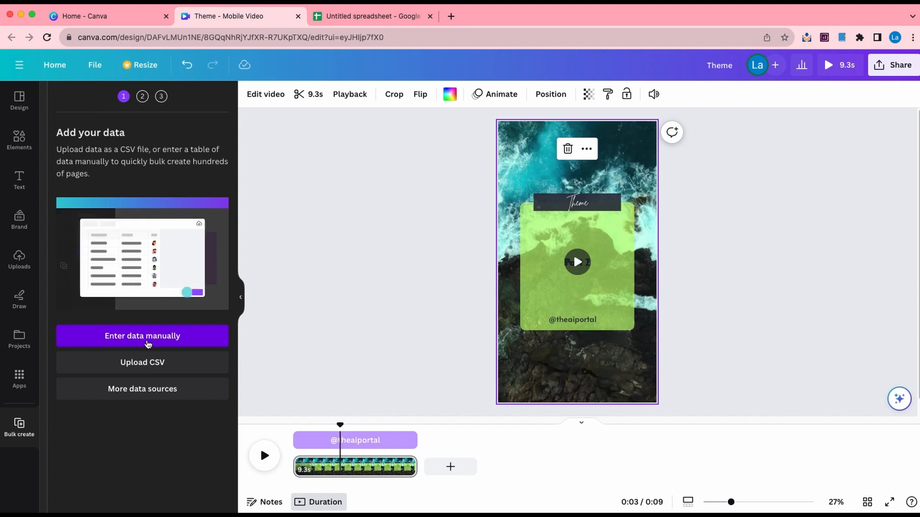
Enter the spreadsheet's Theme, Part 1 and Part 2 columns as manual bulk data and delete the empty fourth column.
{"action": "left_click", "coordinate": [145, 337]}
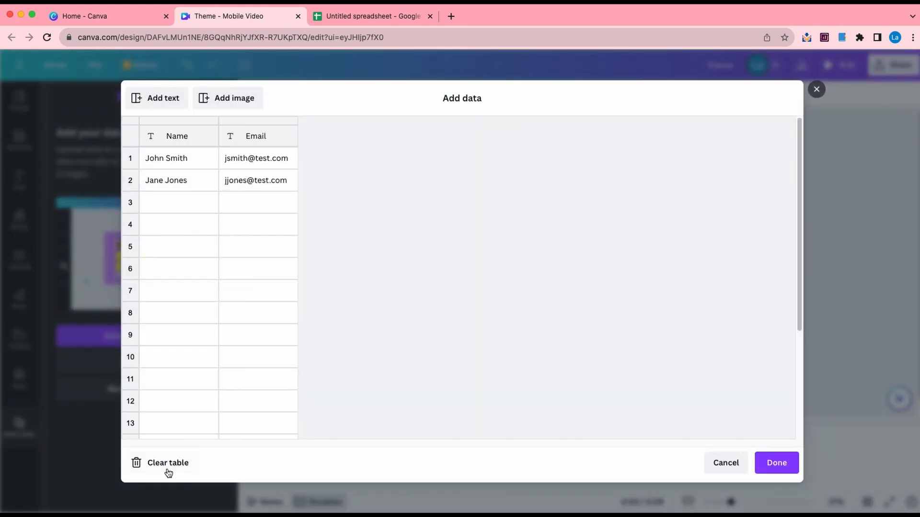
{"action": "left_click_drag", "start_coordinate": [108, 146], "coordinate": [294, 395]}
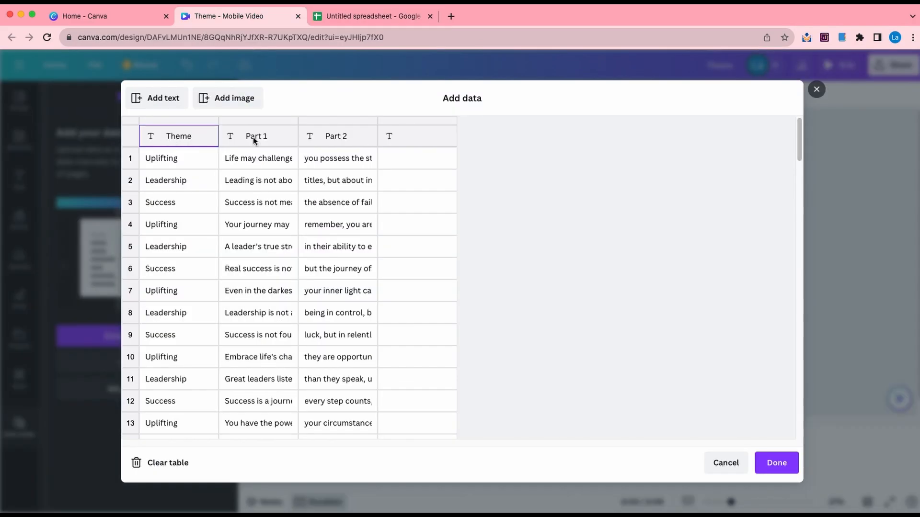
{"action": "right_click", "coordinate": [416, 135]}
{"action": "left_click", "coordinate": [432, 204]}
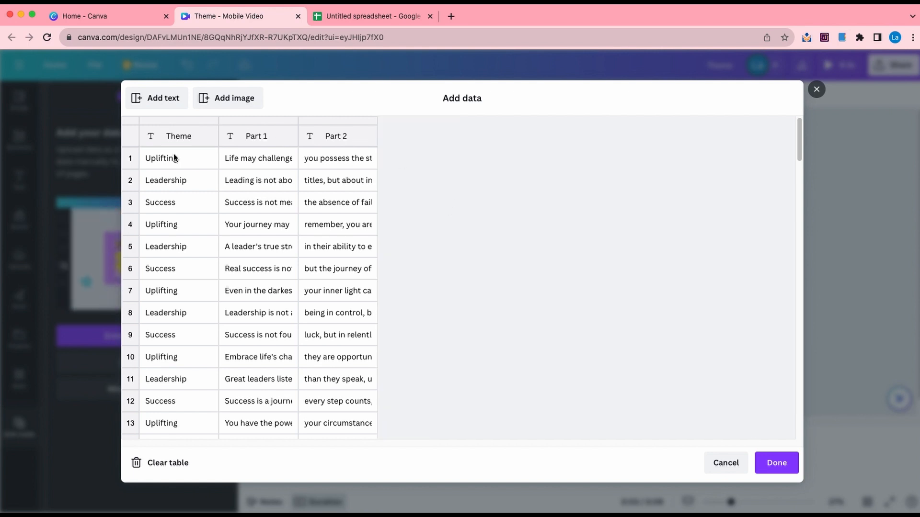
{"action": "left_click", "coordinate": [776, 463]}
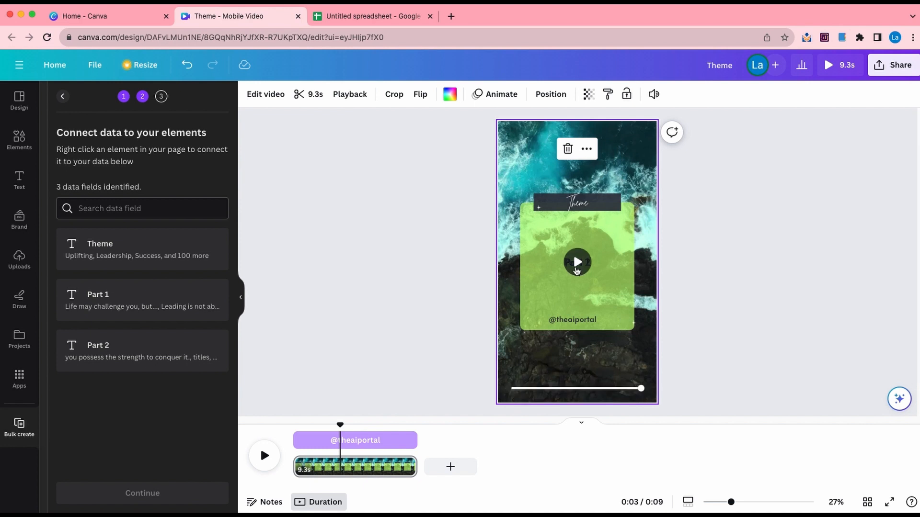
Connect the heading text in the dark banner to the Theme data field.
{"action": "right_click", "coordinate": [578, 206]}
{"action": "left_click", "coordinate": [623, 375]}
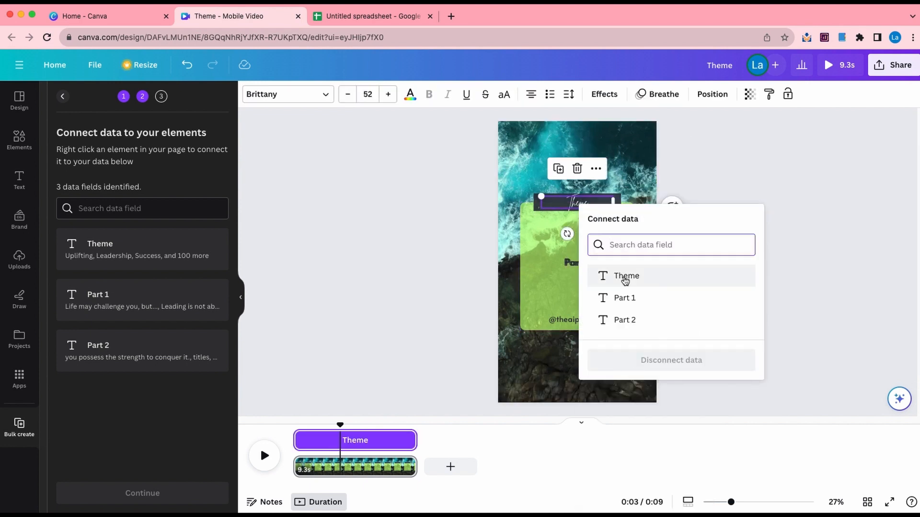
{"action": "left_click", "coordinate": [628, 277]}
Move the Part 2 text below the Part 1 text and connect the Part 1 text to the Part 1 data field.
{"action": "left_click", "coordinate": [577, 264]}
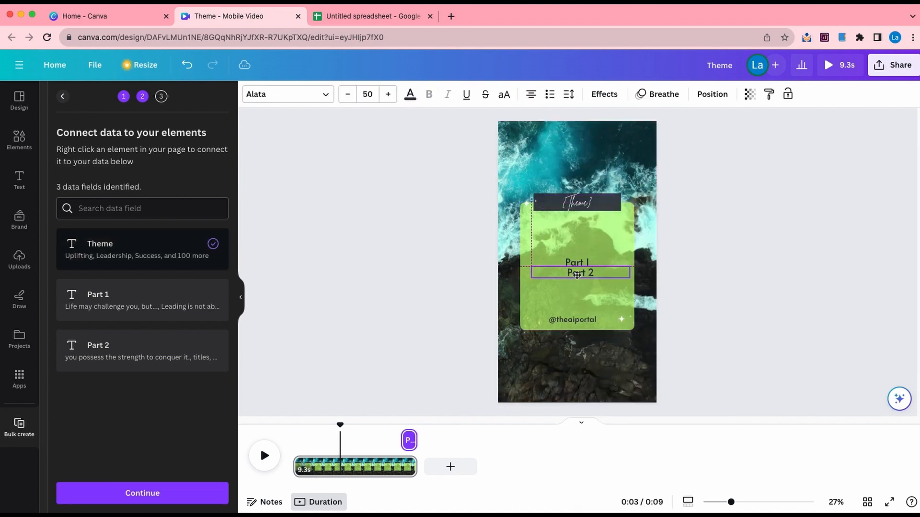
{"action": "right_click", "coordinate": [579, 264]}
{"action": "left_click", "coordinate": [643, 378]}
{"action": "left_click", "coordinate": [640, 356]}
Connect the Part 2 text to the Part 2 data field.
{"action": "left_click", "coordinate": [582, 281]}
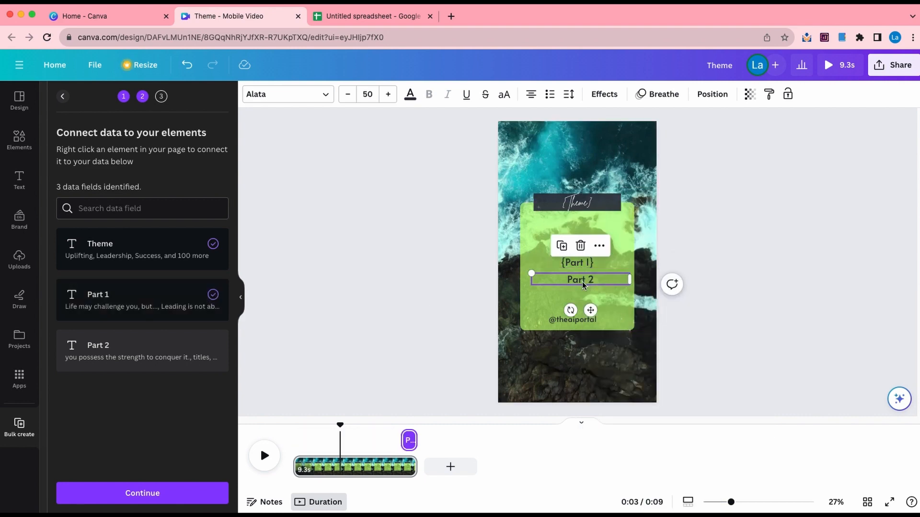
{"action": "right_click", "coordinate": [582, 282]}
{"action": "left_click", "coordinate": [631, 376]}
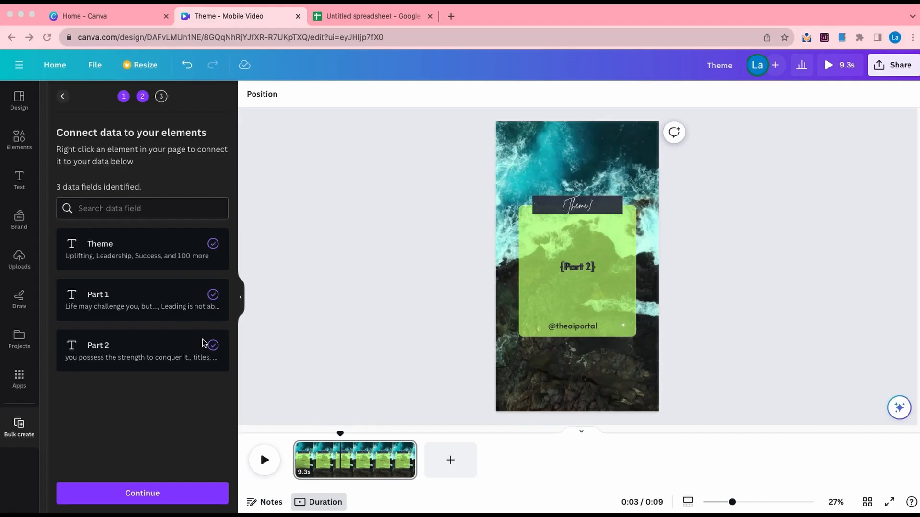
Generate the 100 pages from the connected data and look through the generated pages.
{"action": "left_click", "coordinate": [148, 494]}
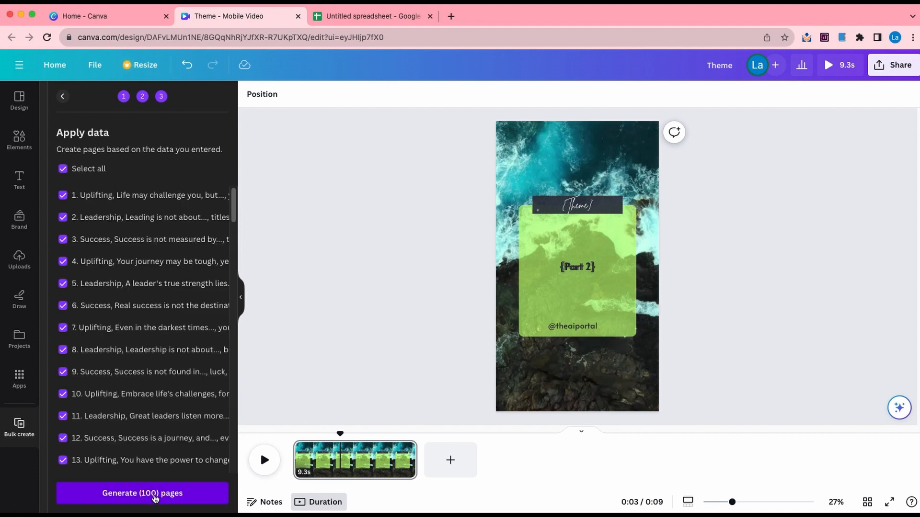
{"action": "left_click", "coordinate": [156, 493]}
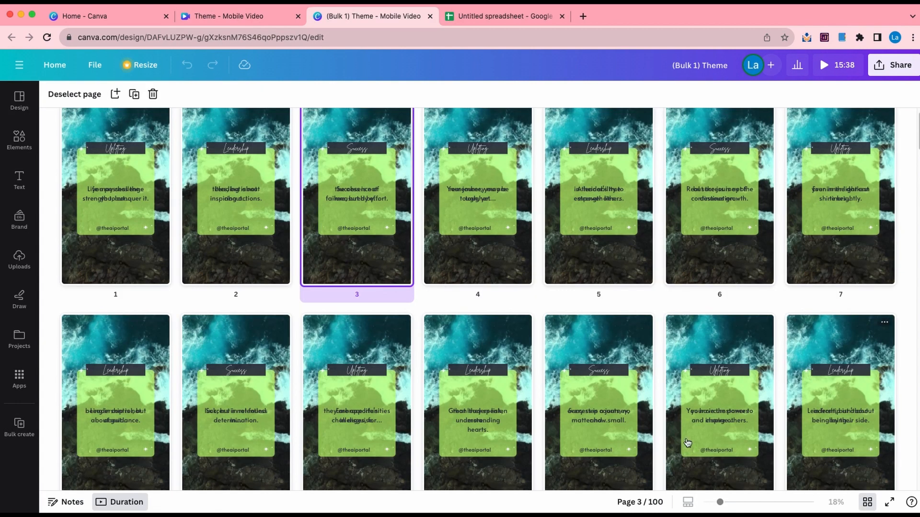
{"action": "scroll", "coordinate": [518, 259], "scroll_direction": "down", "scroll_amount": 1}
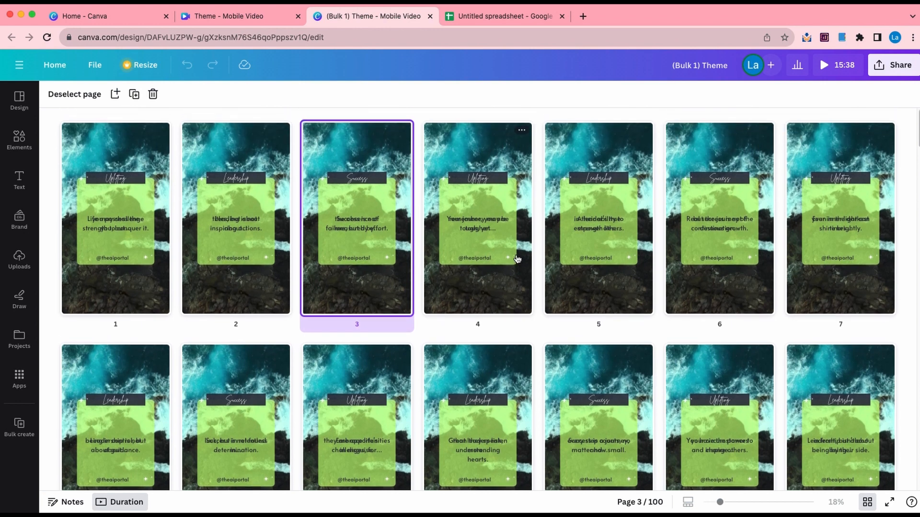
{"action": "scroll", "coordinate": [518, 259], "scroll_direction": "down", "scroll_amount": 5}
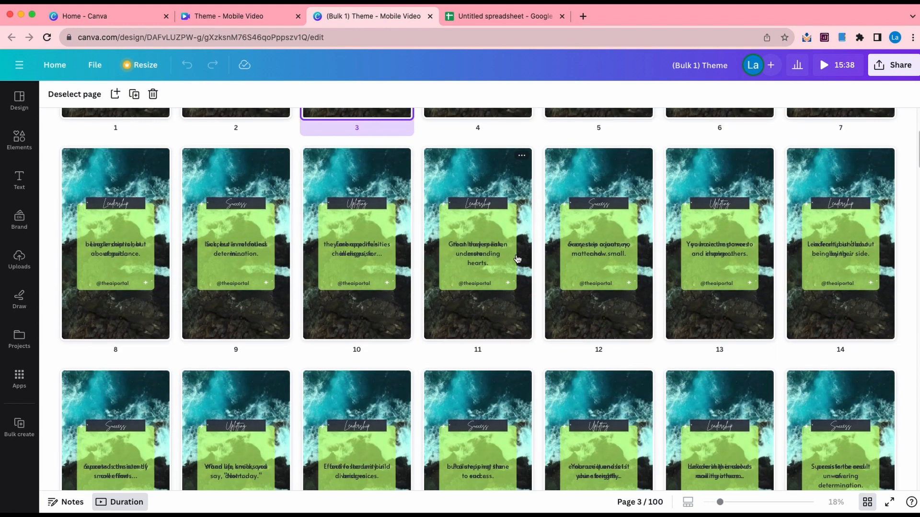
{"action": "scroll", "coordinate": [518, 259], "scroll_direction": "down", "scroll_amount": 20}
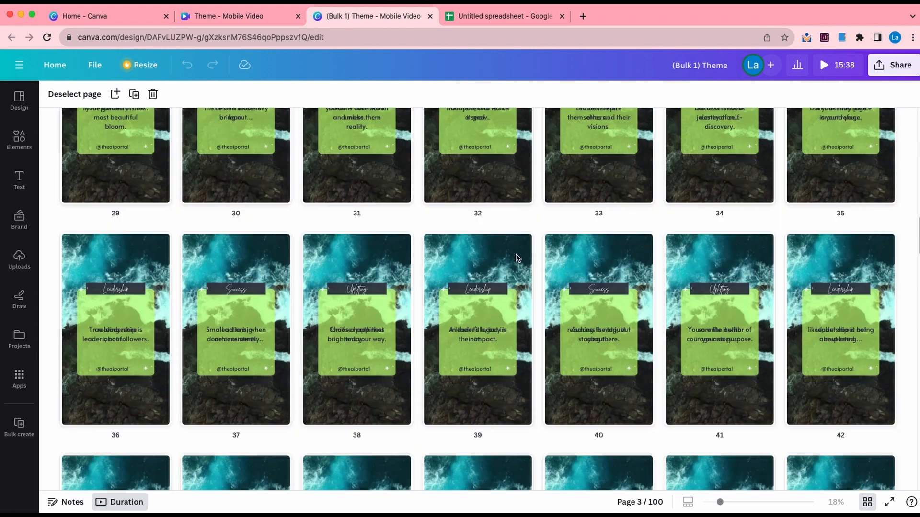
{"action": "scroll", "coordinate": [516, 258], "scroll_direction": "down", "scroll_amount": 15}
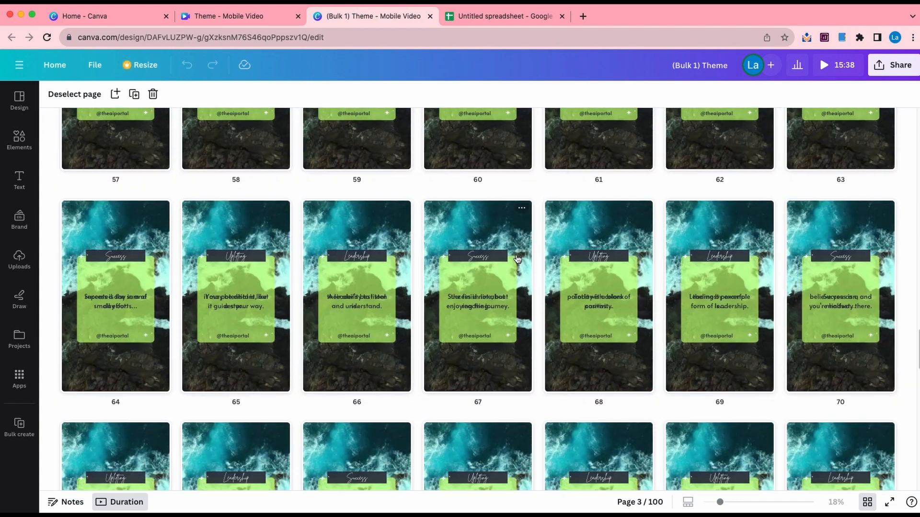
{"action": "scroll", "coordinate": [517, 259], "scroll_direction": "down", "scroll_amount": 10}
Return to the original Theme design and replace its background with the aerial beach coastline video.
{"action": "left_click", "coordinate": [250, 17]}
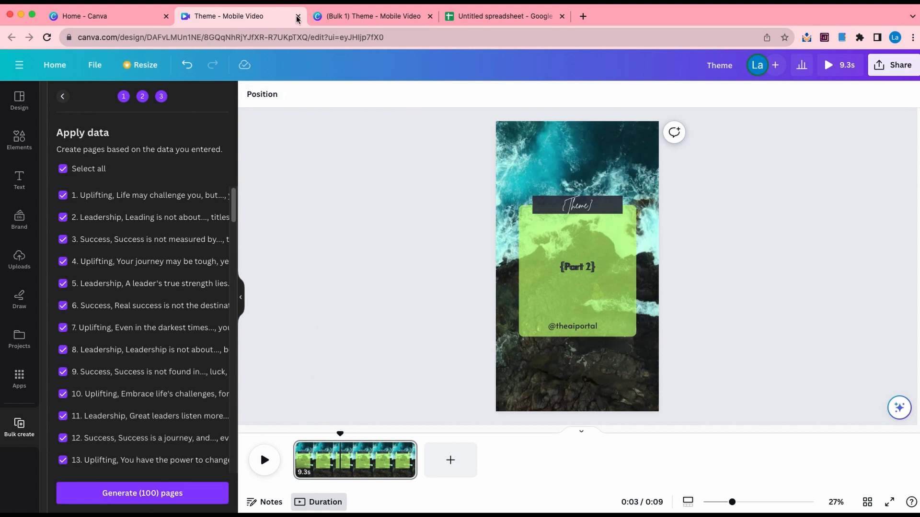
{"action": "left_click", "coordinate": [358, 17]}
{"action": "left_click", "coordinate": [230, 17]}
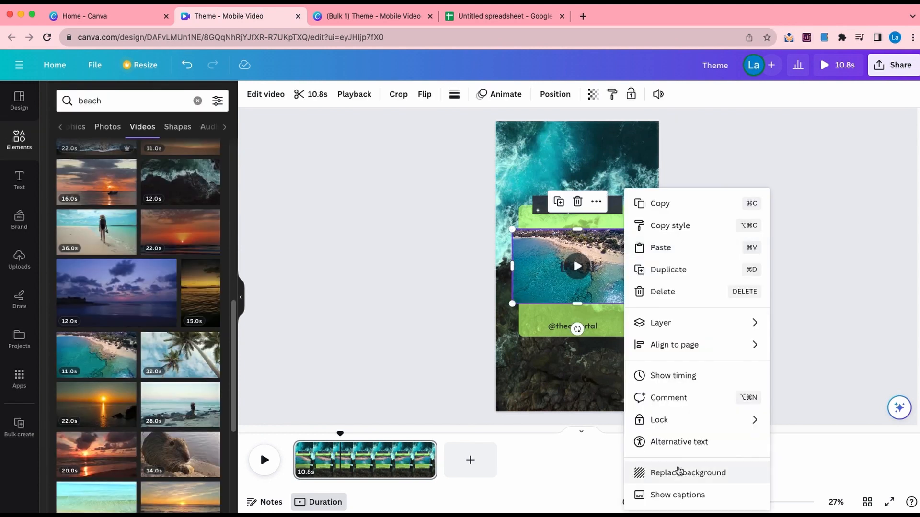
{"action": "left_click", "coordinate": [689, 474]}
Change the green card's fill to the yellow-to-pink gradient.
{"action": "left_click", "coordinate": [632, 292]}
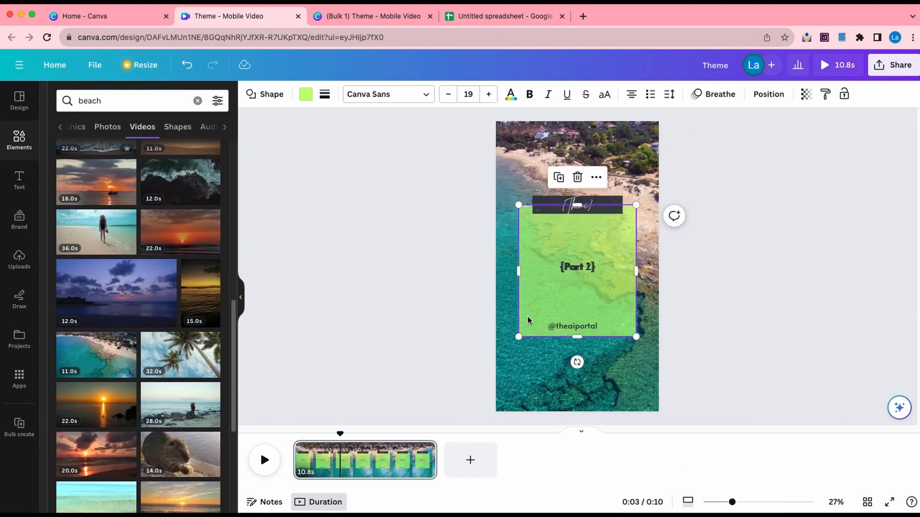
{"action": "left_click", "coordinate": [307, 95]}
{"action": "left_click", "coordinate": [182, 432]}
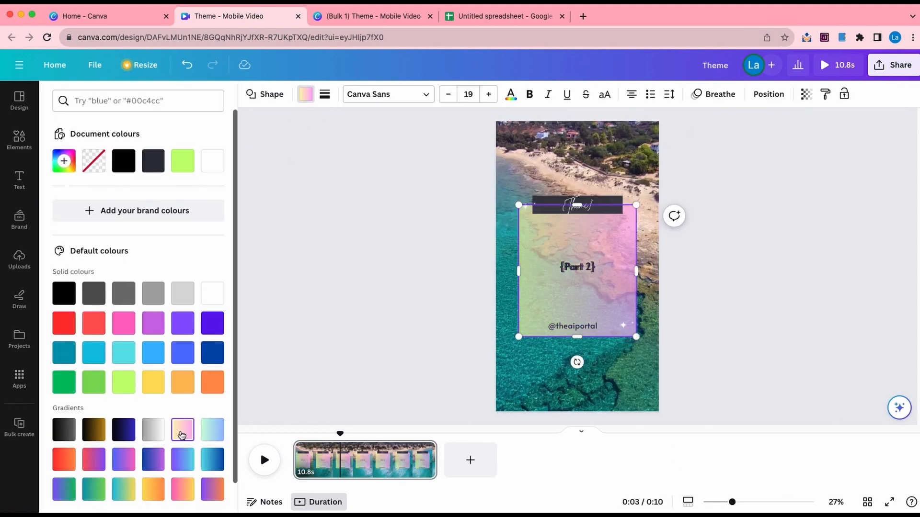
Change the dark Theme banner's fill to solid blue.
{"action": "left_click", "coordinate": [599, 203]}
{"action": "left_click", "coordinate": [306, 94]}
{"action": "left_click", "coordinate": [183, 383]}
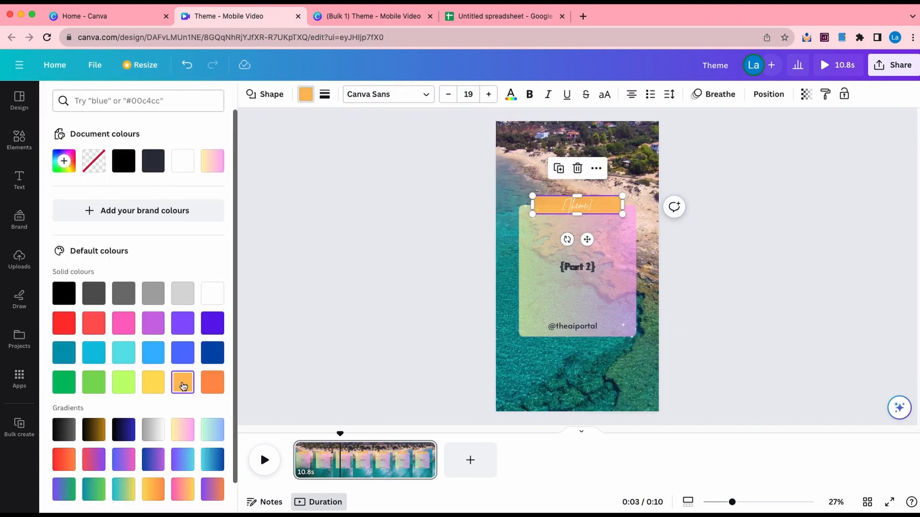
{"action": "left_click", "coordinate": [191, 355]}
{"action": "left_click", "coordinate": [574, 258]}
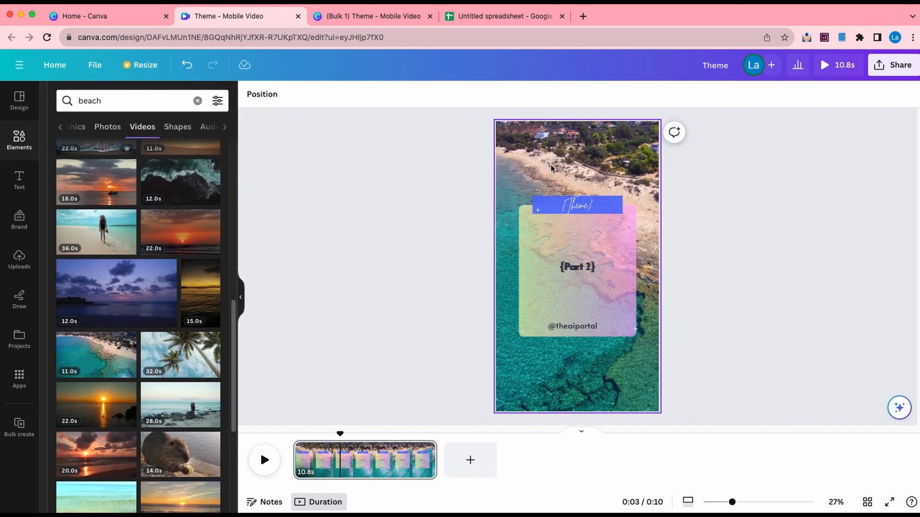
Show the quote text's timing, return to the start of the timeline and shorten the page to 9.2 seconds.
{"action": "left_click", "coordinate": [425, 451]}
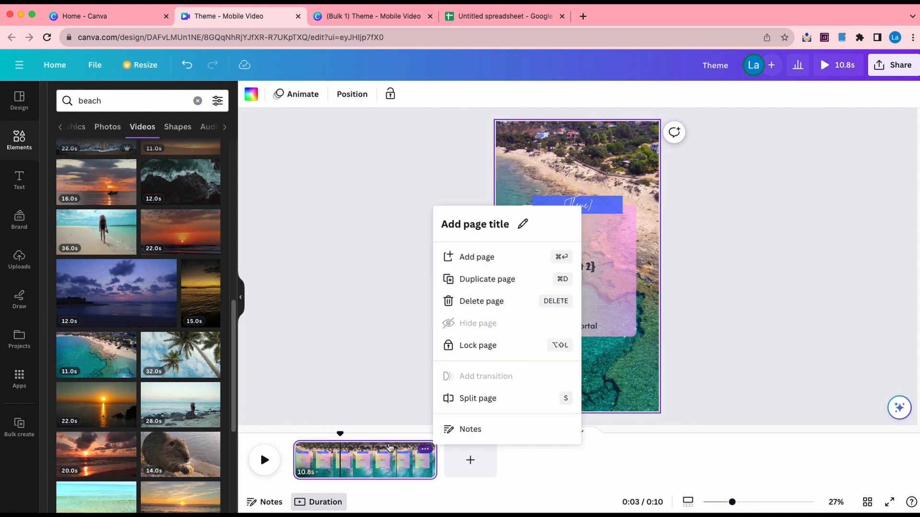
{"action": "left_click", "coordinate": [590, 267]}
{"action": "left_click", "coordinate": [596, 231]}
{"action": "left_click", "coordinate": [627, 405]}
{"action": "left_click_drag", "start_coordinate": [341, 430], "coordinate": [296, 431]}
{"action": "left_click", "coordinate": [428, 466]}
Open manual data entry in Bulk create and clear the table.
{"action": "left_click", "coordinate": [10, 438]}
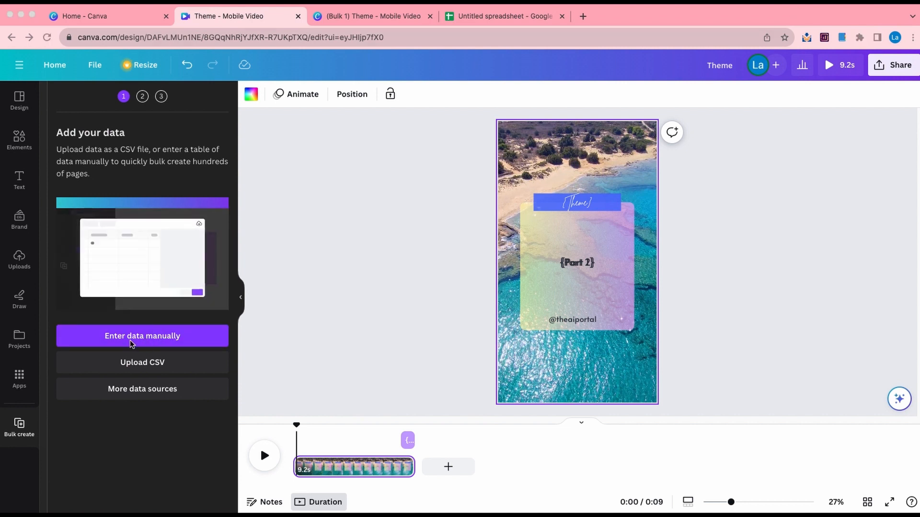
{"action": "left_click", "coordinate": [142, 342]}
{"action": "left_click", "coordinate": [168, 458]}
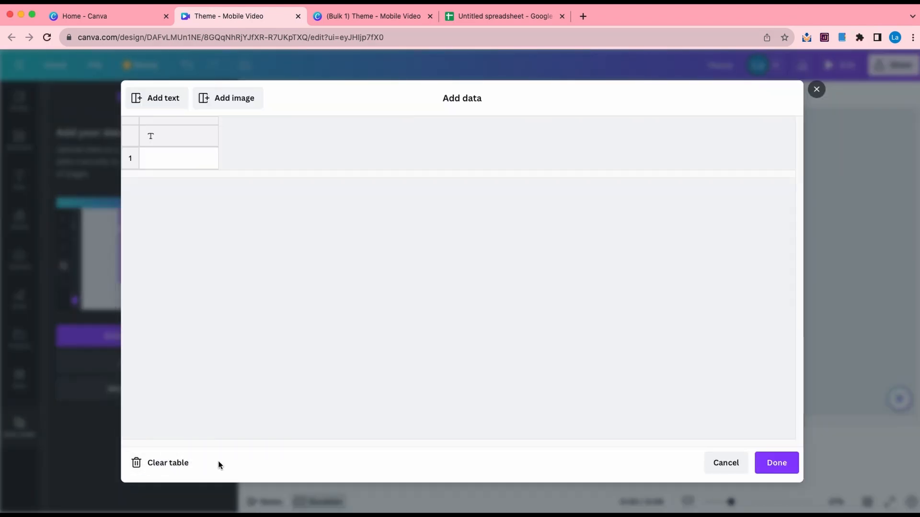
Copy the Theme, Part 1 and Part 2 headings from the spreadsheet's first row into the heading row of the empty data table.
{"action": "left_click", "coordinate": [498, 17]}
{"action": "scroll", "coordinate": [235, 199], "scroll_direction": "up", "scroll_amount": 20}
{"action": "scroll", "coordinate": [234, 199], "scroll_direction": "up", "scroll_amount": 7}
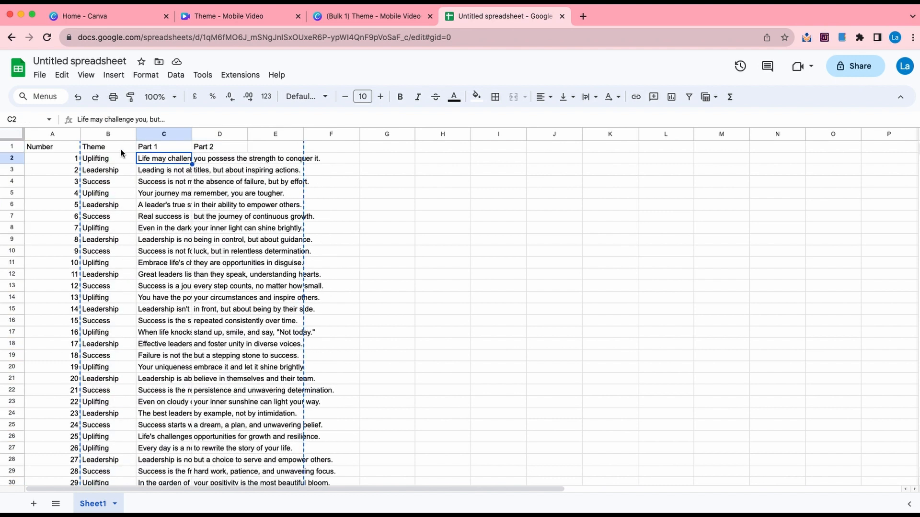
{"action": "left_click_drag", "start_coordinate": [98, 147], "coordinate": [219, 149]}
{"action": "key", "text": "ctrl+c"}
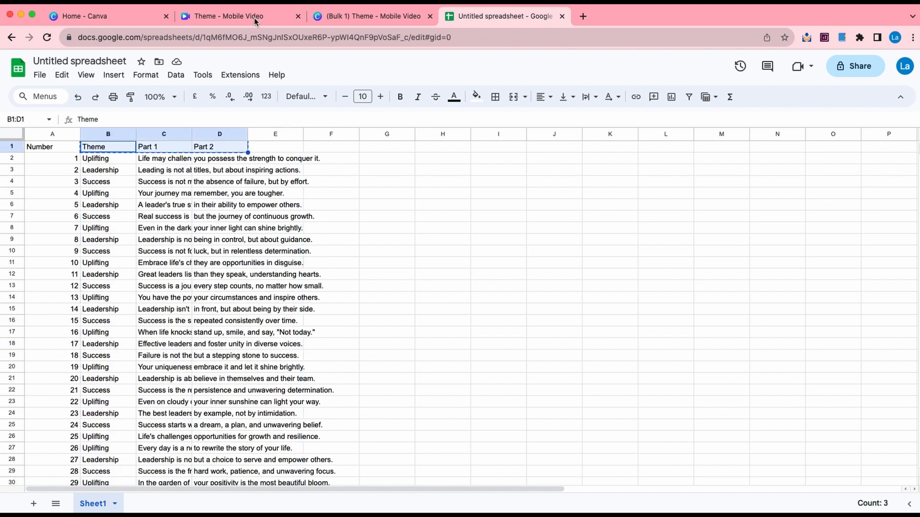
{"action": "left_click", "coordinate": [254, 19]}
{"action": "left_click", "coordinate": [165, 136]}
{"action": "key", "text": "ctrl+v"}
Copy the next batch of themed quote rows from the spreadsheet into the data table beneath the headings.
{"action": "left_click", "coordinate": [530, 21]}
{"action": "scroll", "coordinate": [235, 288], "scroll_direction": "down", "scroll_amount": 20}
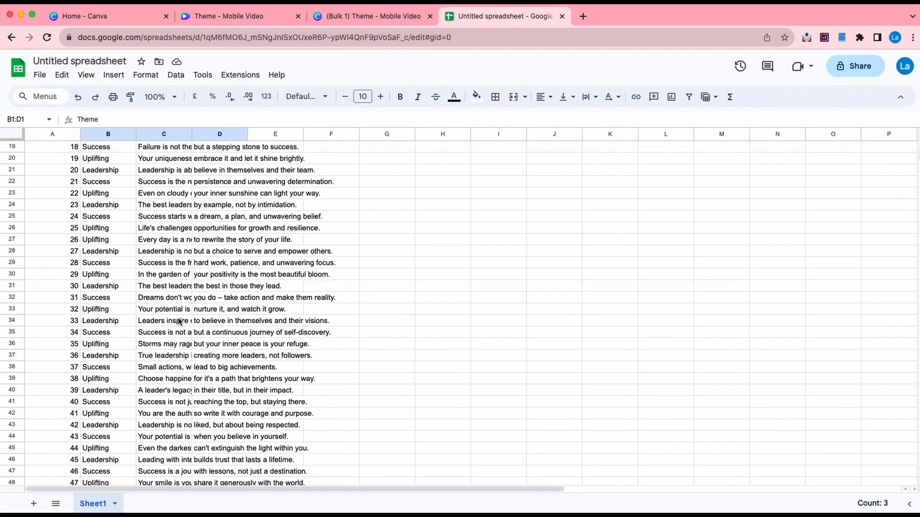
{"action": "left_click", "coordinate": [83, 344]}
{"action": "left_click_drag", "start_coordinate": [98, 356], "coordinate": [242, 263]}
{"action": "key", "text": "ctrl+c"}
{"action": "left_click", "coordinate": [218, 16]}
{"action": "left_click", "coordinate": [155, 163]}
{"action": "key", "text": "ctrl+v"}
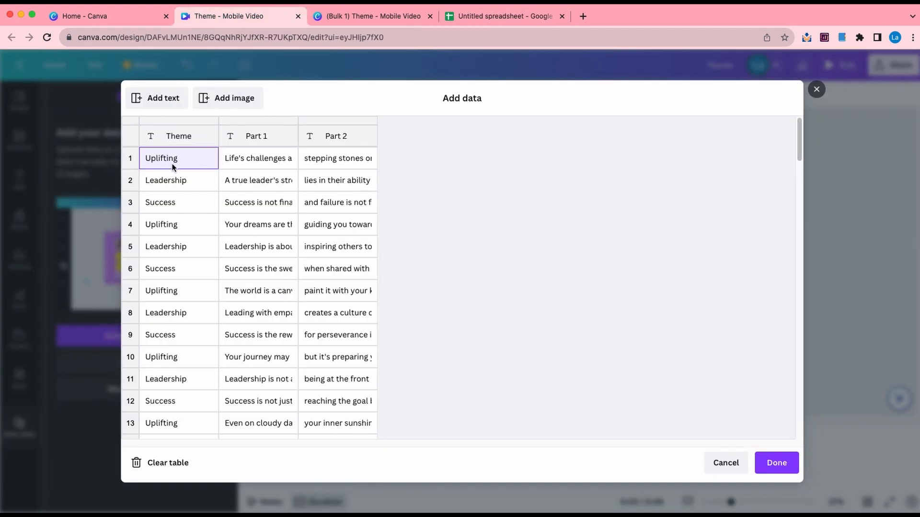
Confirm the entered data with its three connected fields and generate 100 pages from all rows.
{"action": "left_click", "coordinate": [777, 463]}
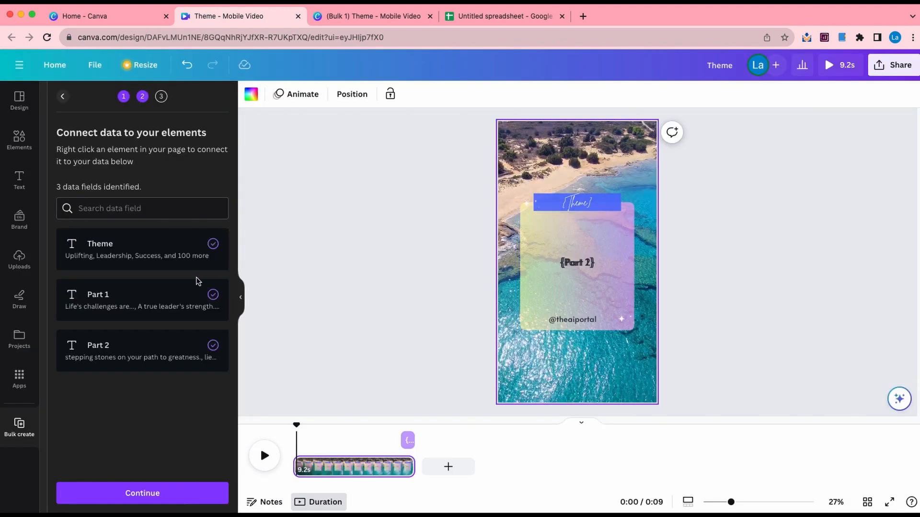
{"action": "left_click", "coordinate": [157, 493]}
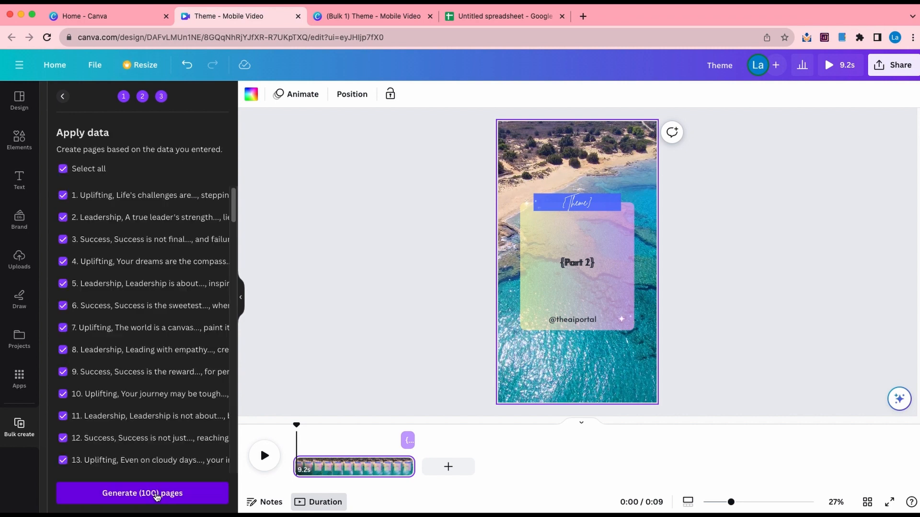
{"action": "left_click", "coordinate": [149, 498]}
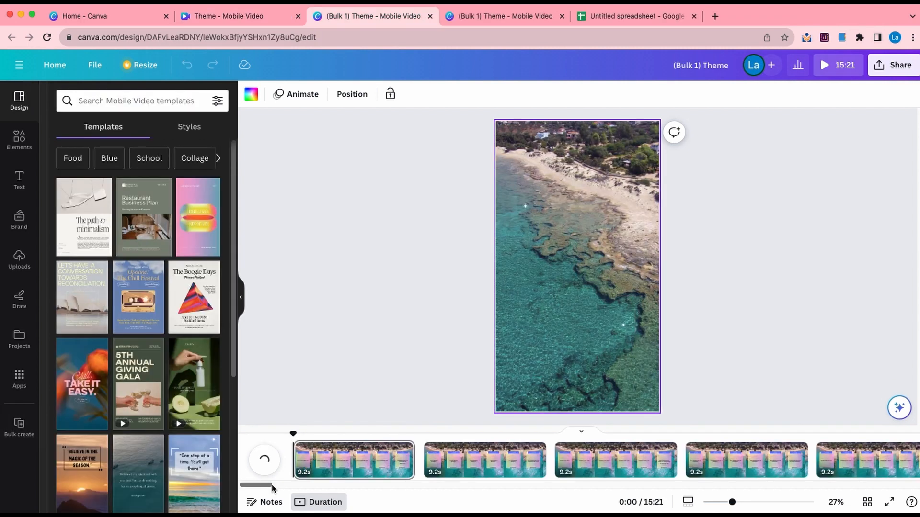
Play the generated beach video, review its pages in grid view and return to the Theme template.
{"action": "key", "text": "space"}
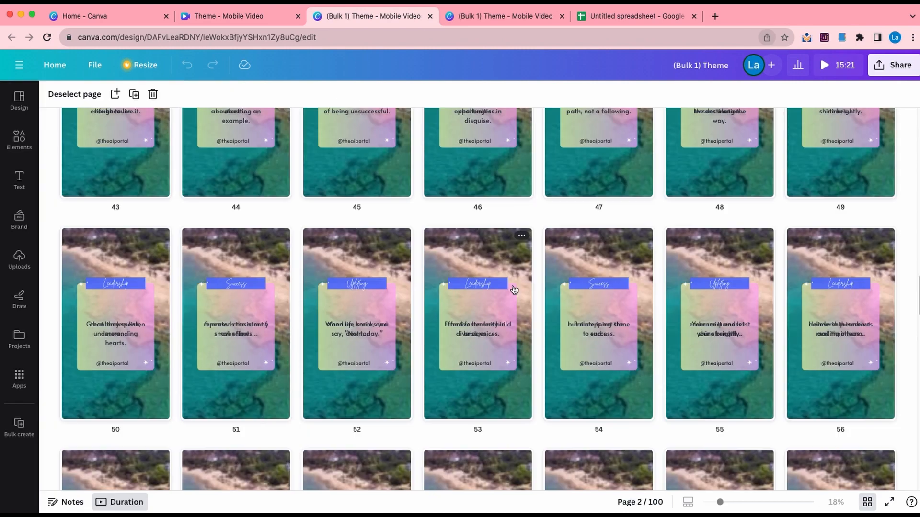
{"action": "scroll", "coordinate": [513, 290], "scroll_direction": "down", "scroll_amount": 6}
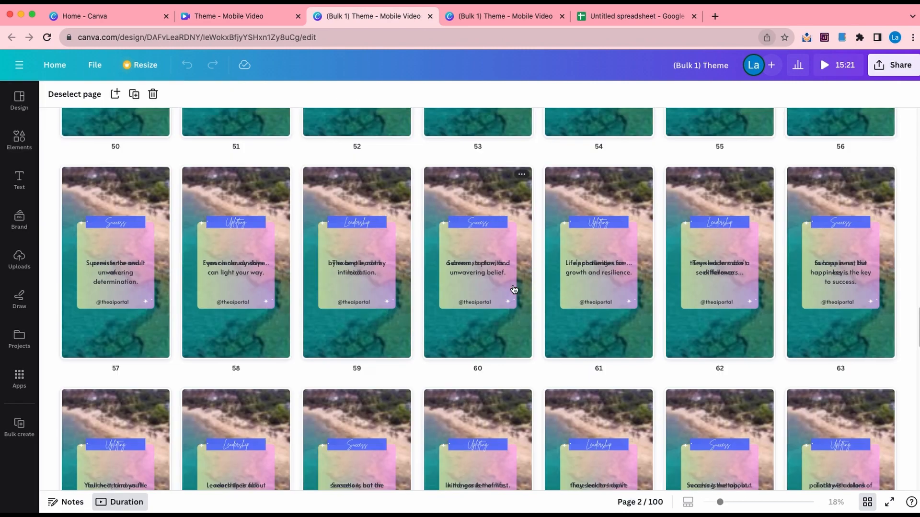
{"action": "scroll", "coordinate": [513, 289], "scroll_direction": "down", "scroll_amount": 18}
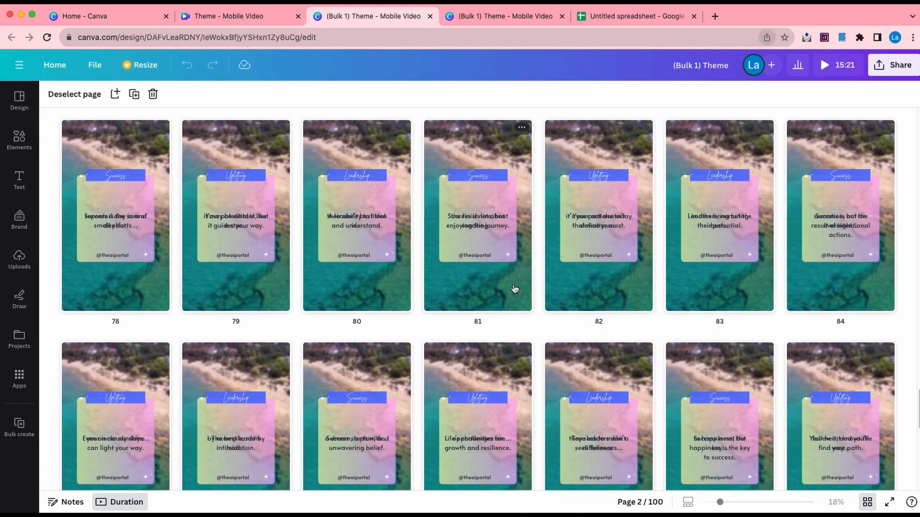
{"action": "scroll", "coordinate": [515, 288], "scroll_direction": "down", "scroll_amount": 5}
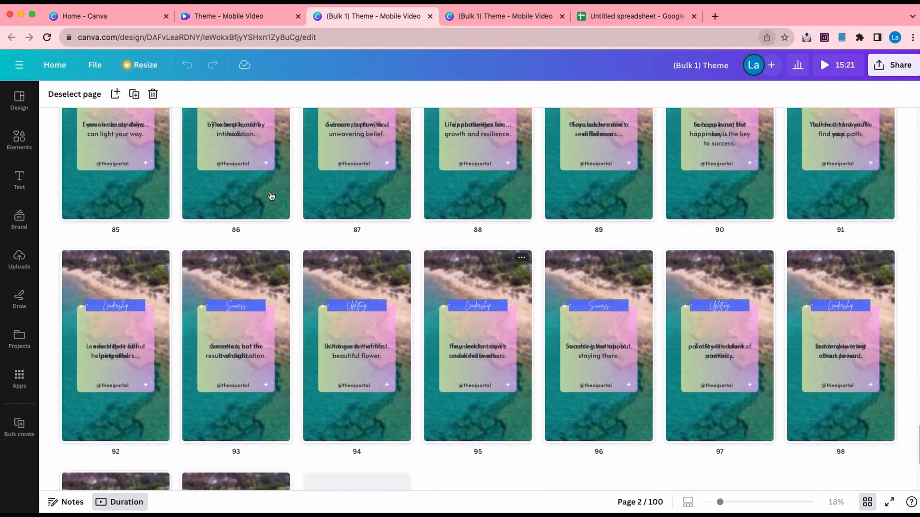
{"action": "left_click", "coordinate": [240, 15]}
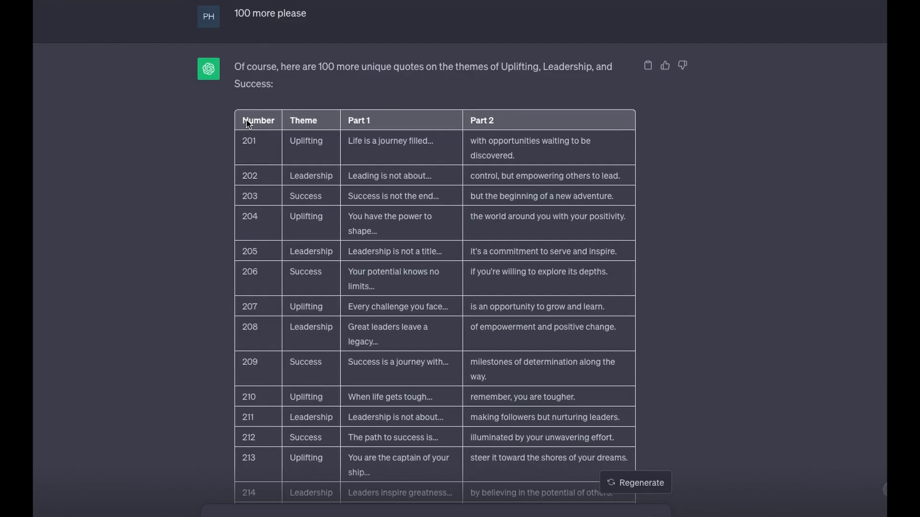
Copy ChatGPT's table of quotes starting at number 201 into the spreadsheet below quote 200.
{"action": "left_click_drag", "start_coordinate": [189, 177], "coordinate": [622, 515]}
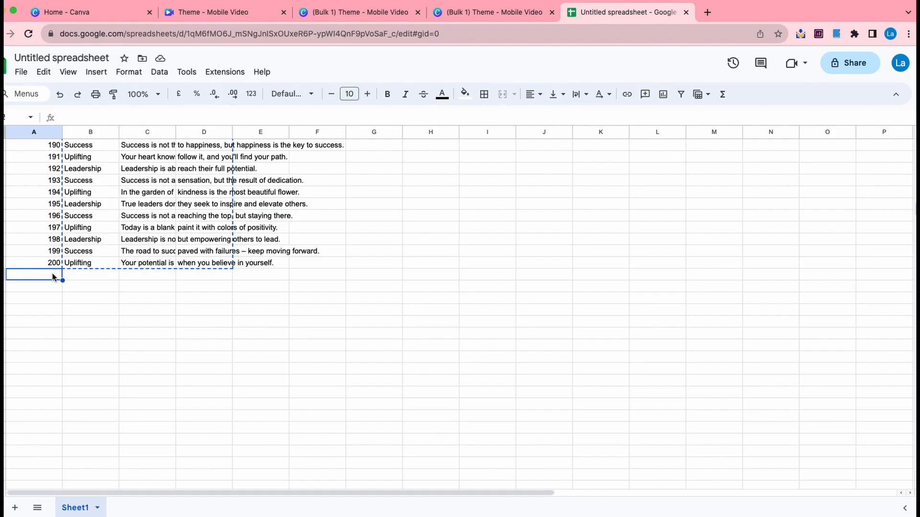
{"action": "left_click", "coordinate": [48, 57]}
{"action": "left_click", "coordinate": [196, 275]}
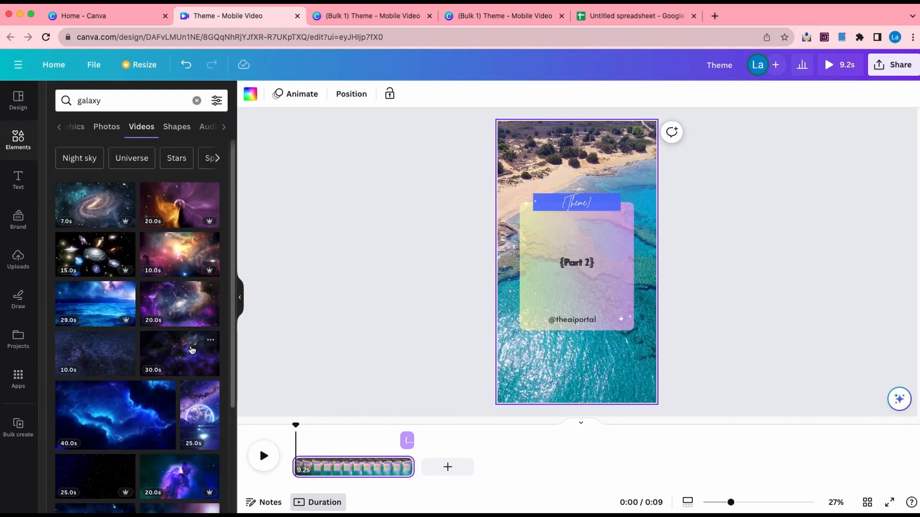
Choose a galaxy video from the search results as the template's new background.
{"action": "scroll", "coordinate": [178, 394], "scroll_direction": "down", "scroll_amount": 5}
{"action": "left_click", "coordinate": [179, 393]}
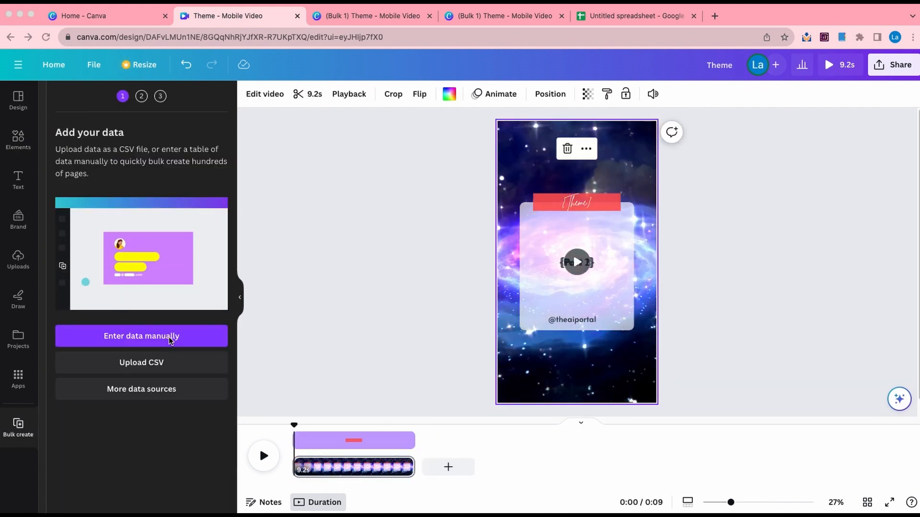
Clear the manual data table in Bulk create and select the next batch of quote rows in the spreadsheet.
{"action": "left_click", "coordinate": [170, 338]}
{"action": "left_click", "coordinate": [173, 463]}
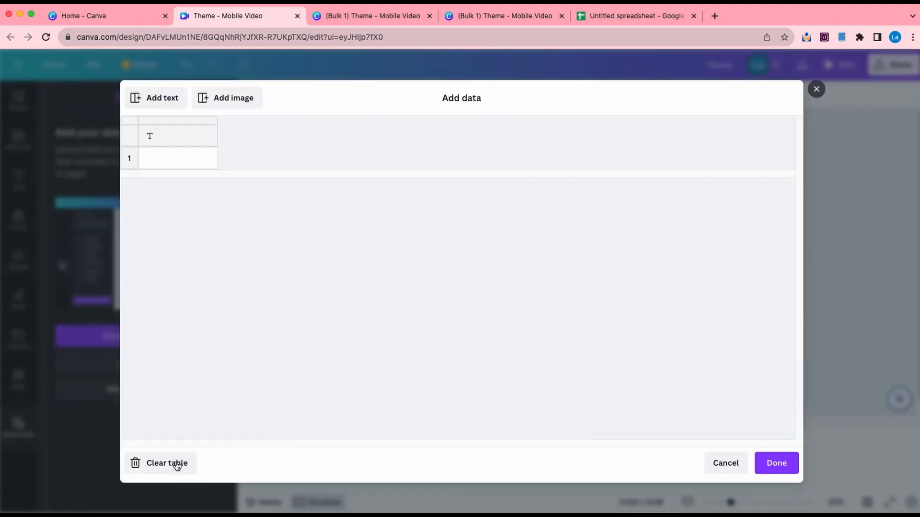
{"action": "left_click", "coordinate": [632, 17]}
{"action": "left_click_drag", "start_coordinate": [92, 353], "coordinate": [93, 482]}
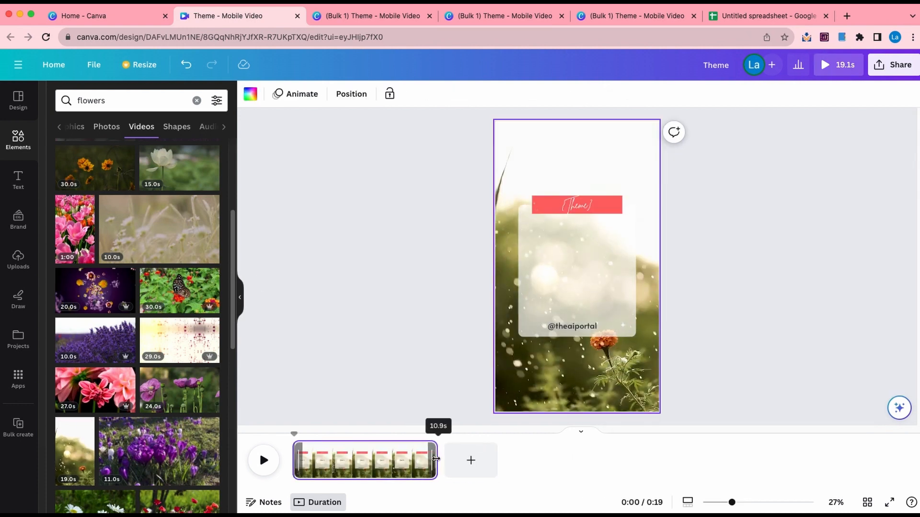
Shorten the flowers page to 9.2 seconds and generate 101 pages from its connected quote data.
{"action": "left_click_drag", "start_coordinate": [436, 459], "coordinate": [412, 459]}
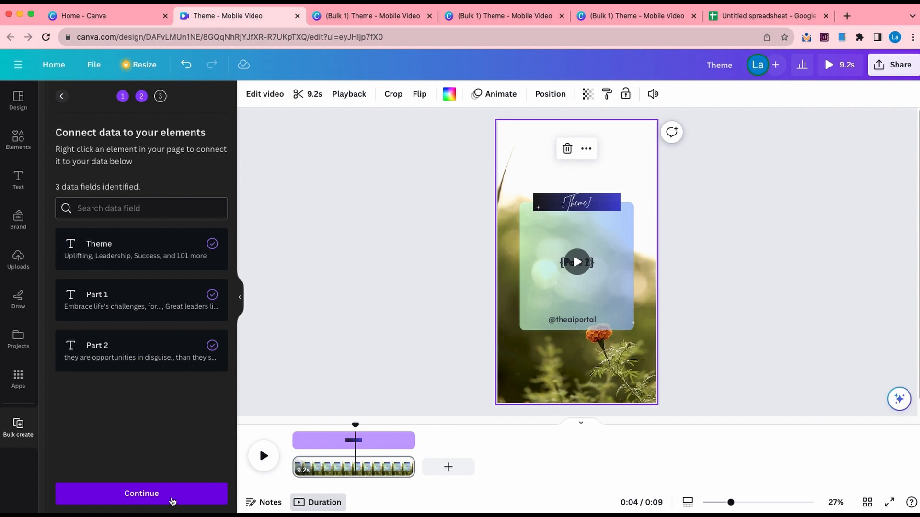
{"action": "left_click", "coordinate": [172, 501]}
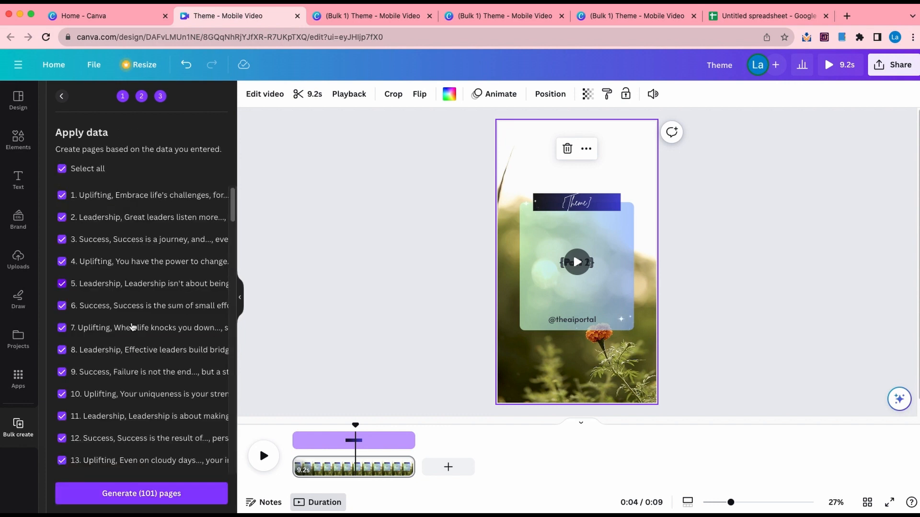
{"action": "left_click", "coordinate": [161, 494]}
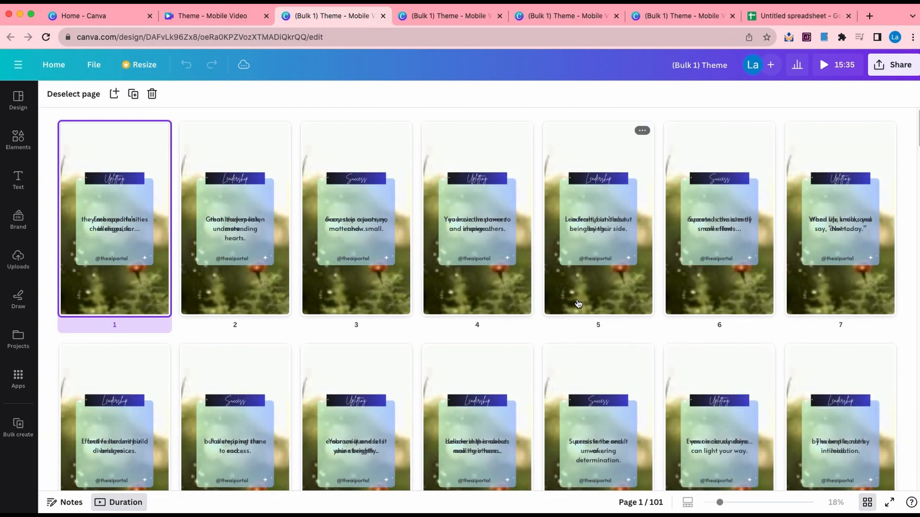
Examine the generated flower, waterfall, river and camel pages in grid view.
{"action": "scroll", "coordinate": [580, 303], "scroll_direction": "down", "scroll_amount": 7}
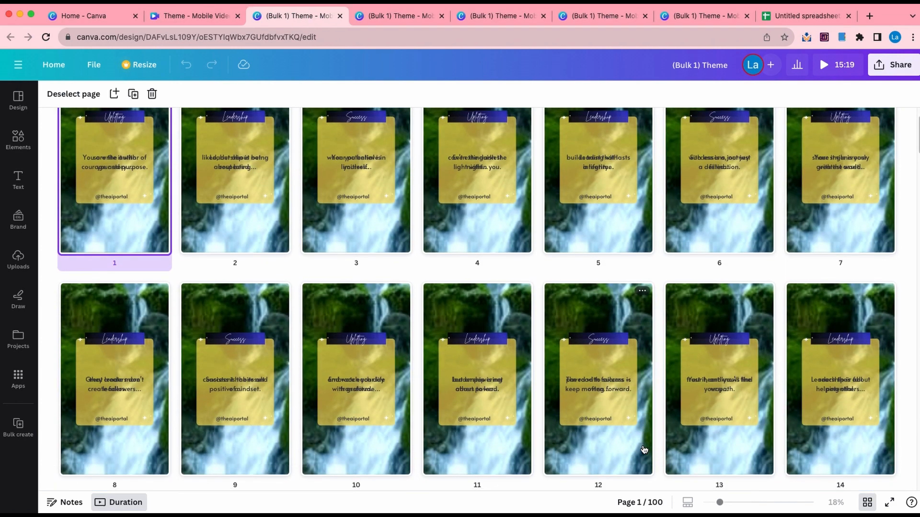
{"action": "scroll", "coordinate": [644, 450], "scroll_direction": "down", "scroll_amount": 10}
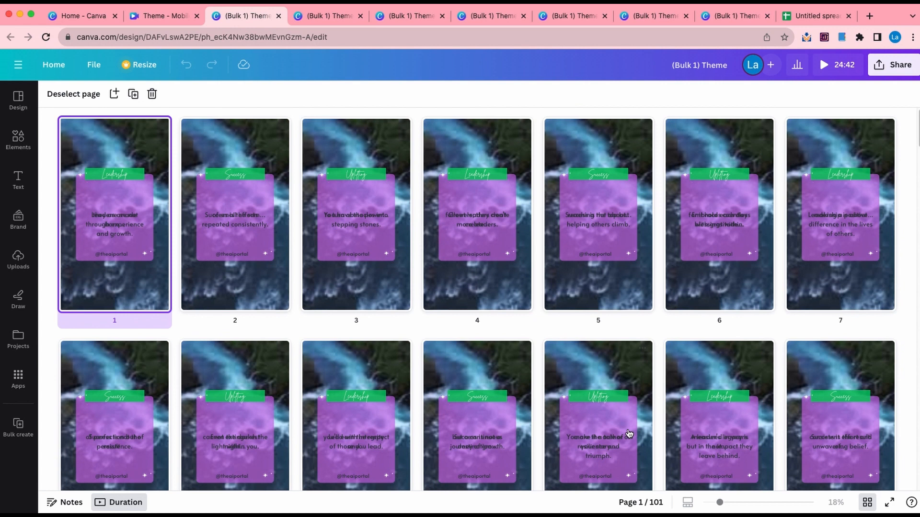
{"action": "scroll", "coordinate": [629, 434], "scroll_direction": "down", "scroll_amount": 4}
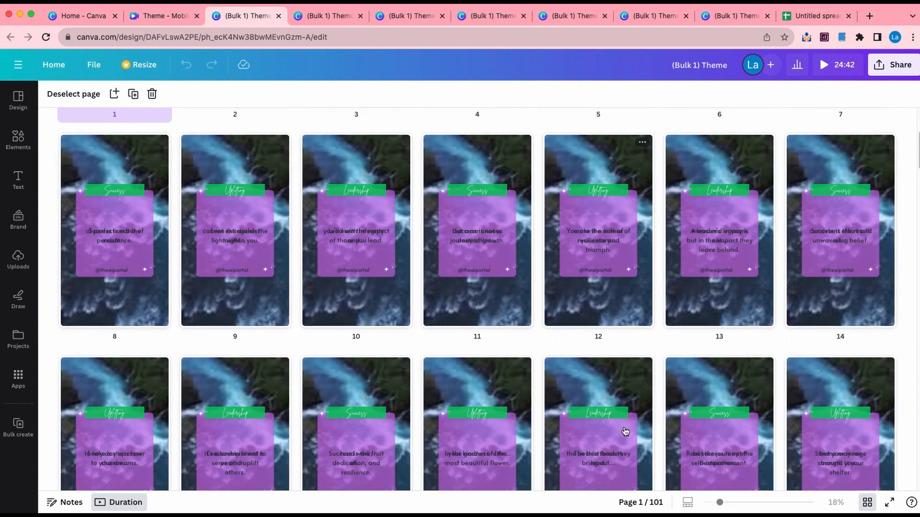
{"action": "scroll", "coordinate": [625, 431], "scroll_direction": "down", "scroll_amount": 10}
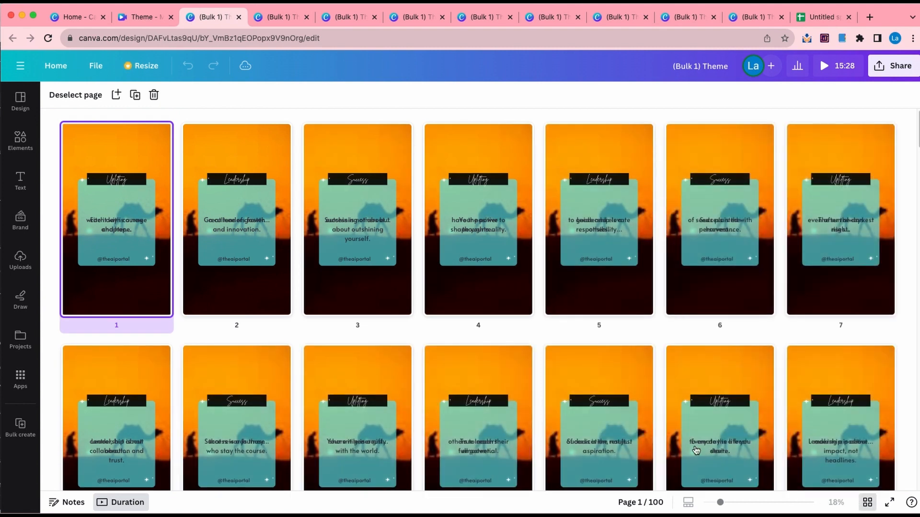
{"action": "scroll", "coordinate": [648, 424], "scroll_direction": "down", "scroll_amount": 1}
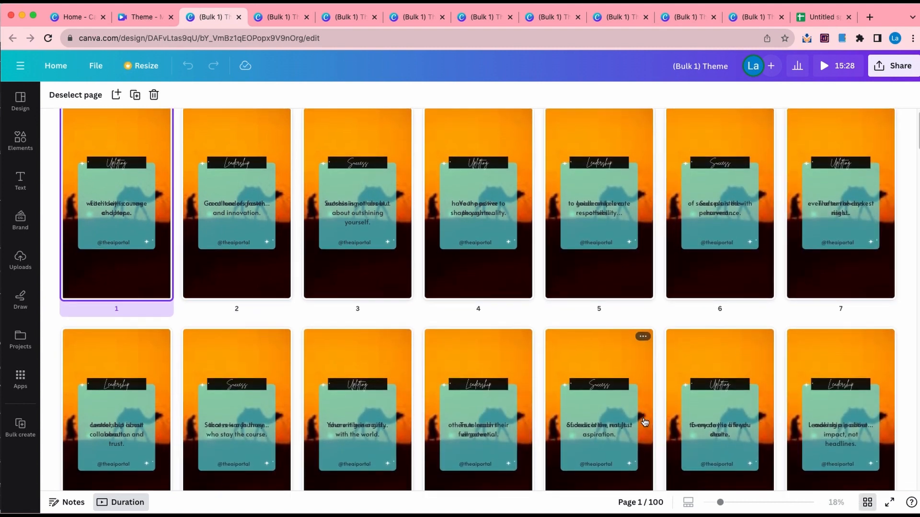
{"action": "scroll", "coordinate": [647, 423], "scroll_direction": "down", "scroll_amount": 5}
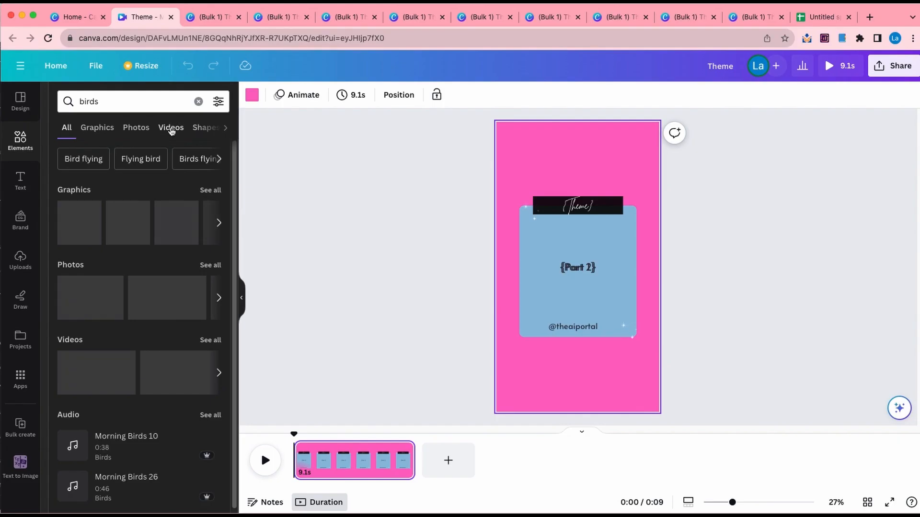
Find the video of a yellow bird among pink blossoms in the birds results and set it as the page background.
{"action": "left_click", "coordinate": [171, 125]}
{"action": "scroll", "coordinate": [166, 163], "scroll_direction": "down", "scroll_amount": 5}
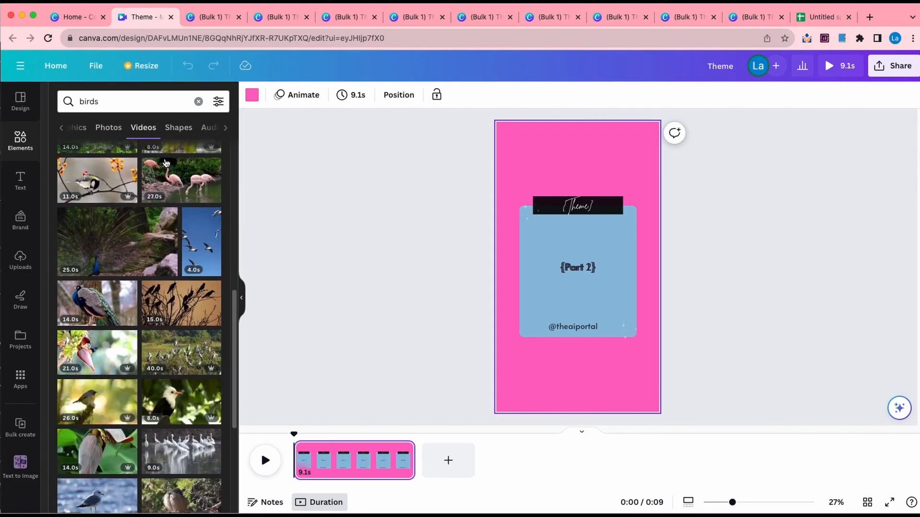
{"action": "scroll", "coordinate": [166, 162], "scroll_direction": "down", "scroll_amount": 5}
{"action": "left_click", "coordinate": [181, 366]}
{"action": "right_click", "coordinate": [594, 268]}
{"action": "left_click", "coordinate": [676, 450]}
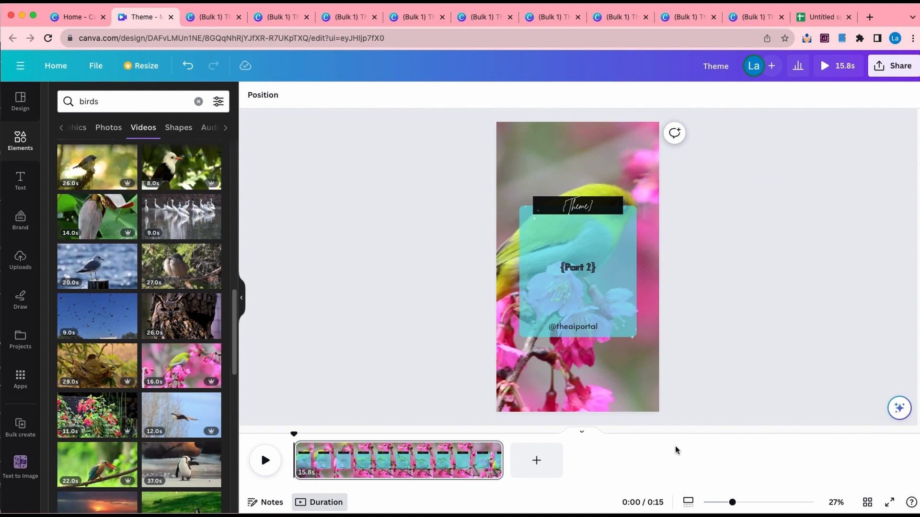
Change the blue card's fill on the bird page to a light neutral colour.
{"action": "left_click", "coordinate": [629, 287]}
{"action": "left_click", "coordinate": [307, 96]}
{"action": "left_click", "coordinate": [125, 324]}
{"action": "left_click", "coordinate": [154, 462]}
{"action": "left_click", "coordinate": [252, 423]}
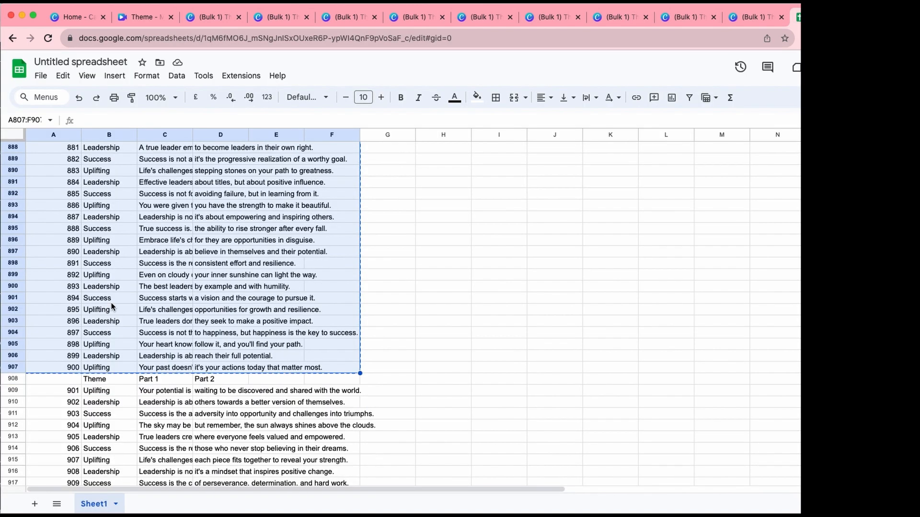
Fill the data table with the spreadsheet quotes from number 901 under Theme, Part 1 and Part 2, deleting the surplus column.
{"action": "scroll", "coordinate": [253, 469], "scroll_direction": "down", "scroll_amount": 20}
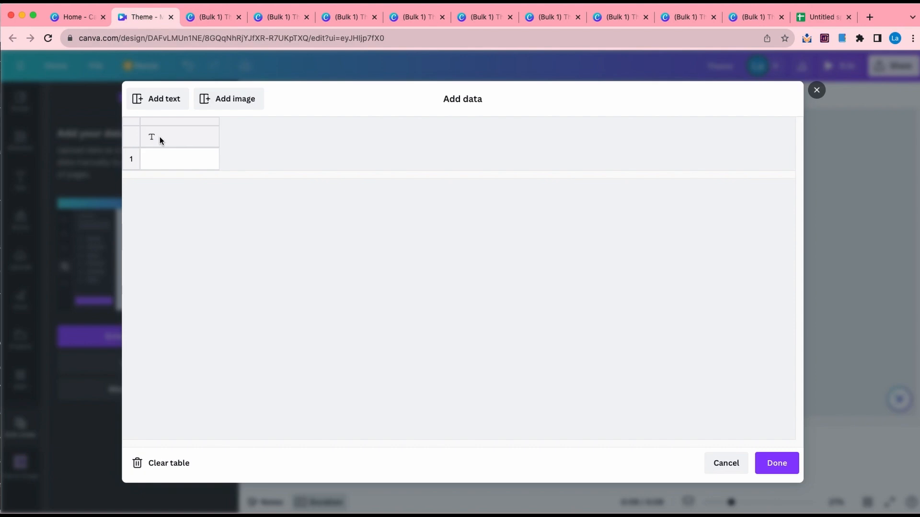
{"action": "key", "text": "super+v"}
{"action": "right_click", "coordinate": [391, 135]}
{"action": "left_click", "coordinate": [448, 204]}
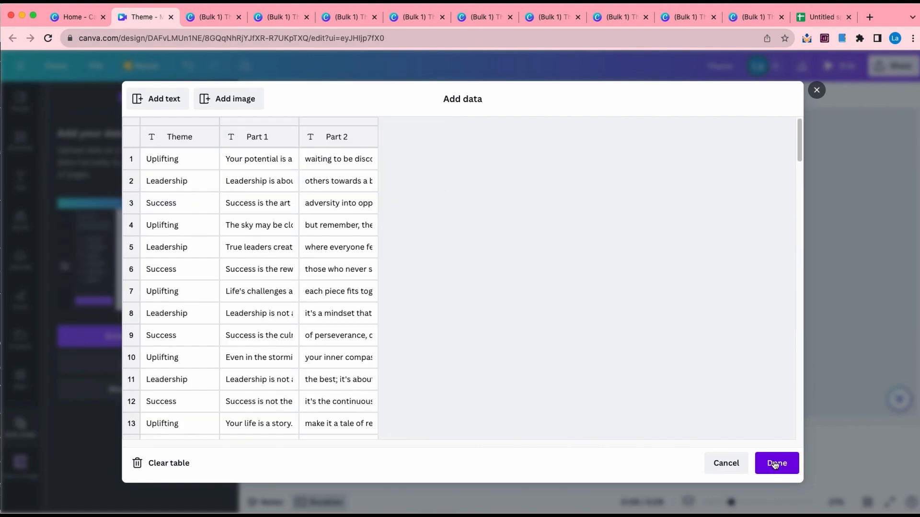
{"action": "left_click", "coordinate": [777, 462]}
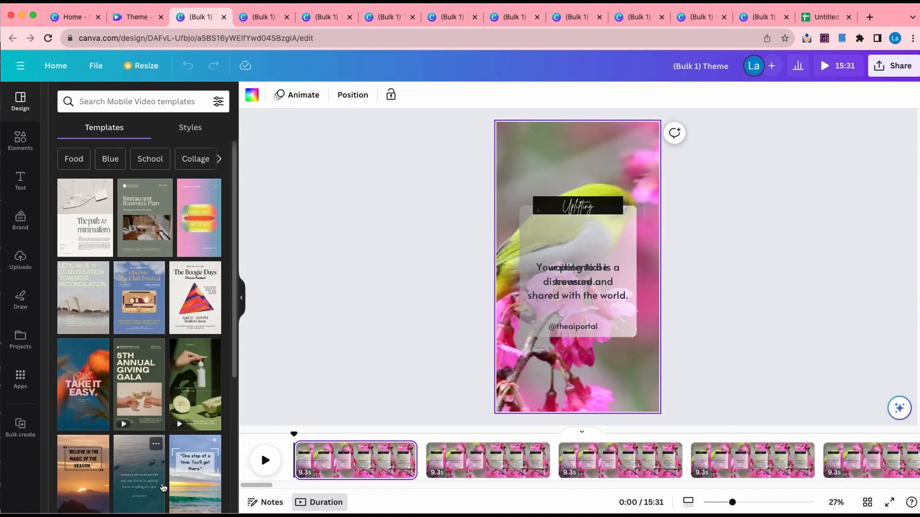
Play the first generated bird page and look over the whole set in grid view.
{"action": "left_click", "coordinate": [270, 461]}
{"action": "left_click", "coordinate": [868, 503]}
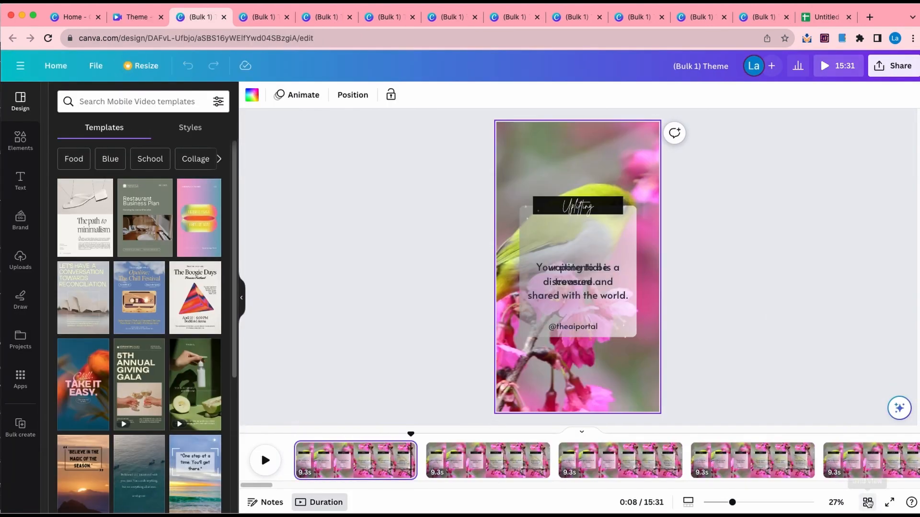
{"action": "scroll", "coordinate": [694, 421], "scroll_direction": "down", "scroll_amount": 20}
Look through the previously generated Bulk 1 designs one after another to compare their backgrounds and card colours.
{"action": "left_click", "coordinate": [702, 17]}
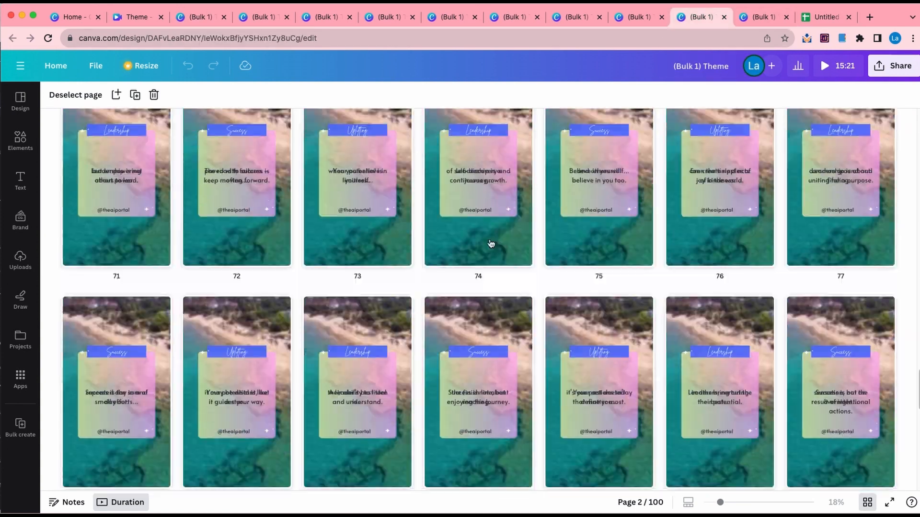
{"action": "key", "text": "ctrl+shift+Tab"}
{"action": "key", "text": "ctrl+shift+Tab"}
{"action": "key", "text": "ctrl+shift+Tab"}
{"action": "key", "text": "ctrl+shift+Tab"}
{"action": "key", "text": "ctrl+shift+Tab"}
{"action": "key", "text": "ctrl+shift+Tab"}
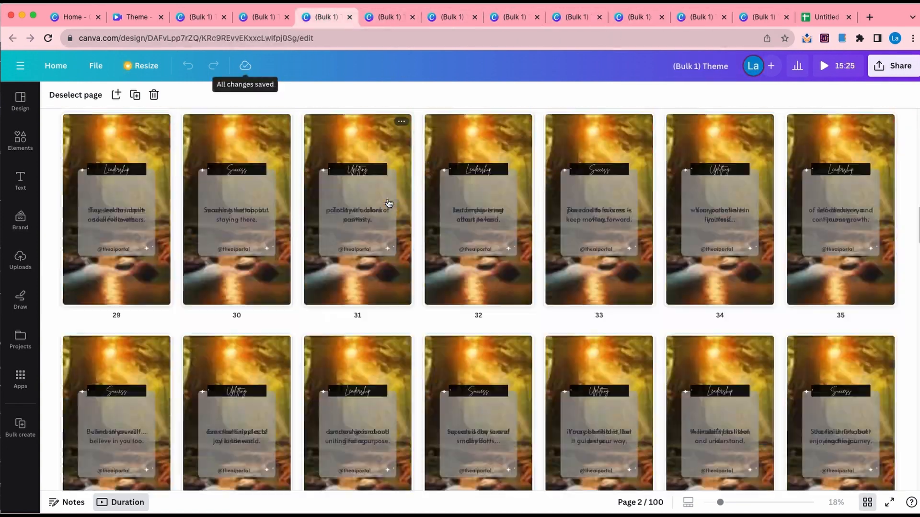
{"action": "key", "text": "ctrl+shift+Tab"}
{"action": "key", "text": "ctrl+shift+Tab"}
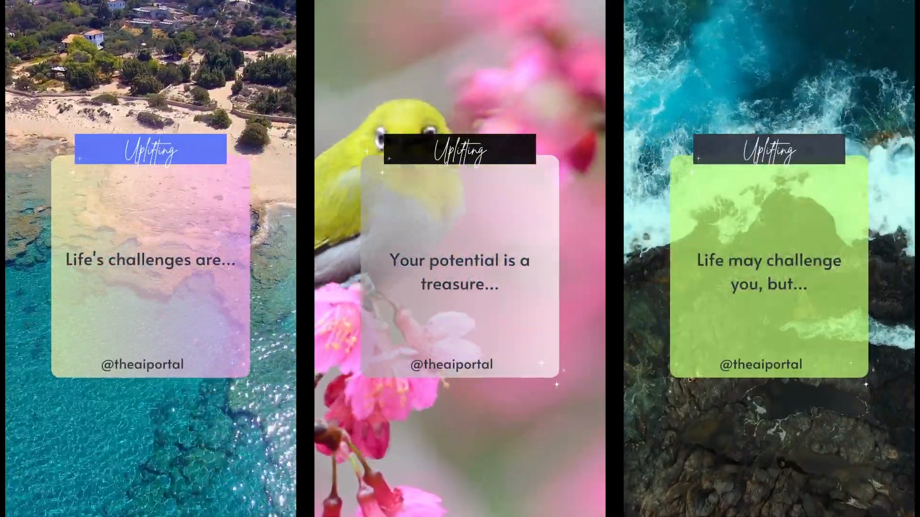